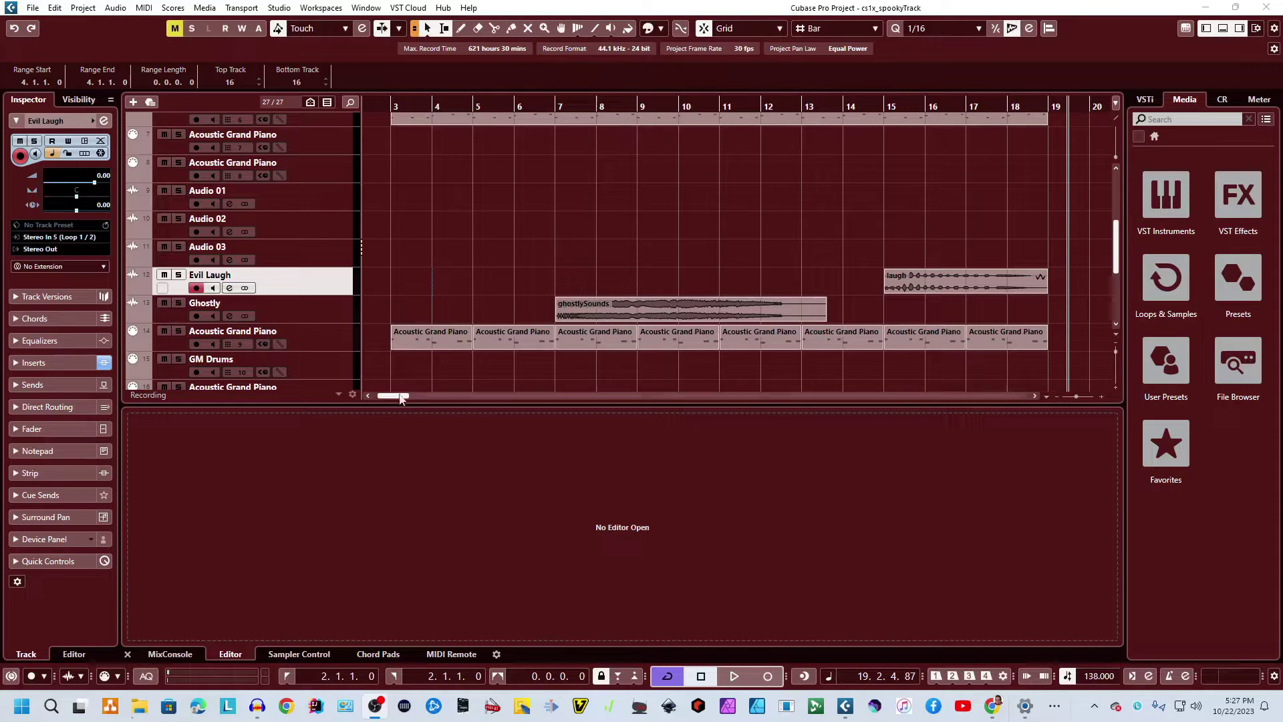
- Select the Acoustic Grand Piano, Organ 2 and track 14 tracks, then show the ghostlySounds waveform in the Lower Zone
{"action": "left_click_drag", "start_coordinate": [395, 395], "coordinate": [383, 395]}
{"action": "scroll", "coordinate": [564, 253], "scroll_direction": "down", "scroll_amount": 4}
{"action": "scroll", "coordinate": [564, 252], "scroll_direction": "down", "scroll_amount": 5}
{"action": "scroll", "coordinate": [564, 253], "scroll_direction": "up", "scroll_amount": 12}
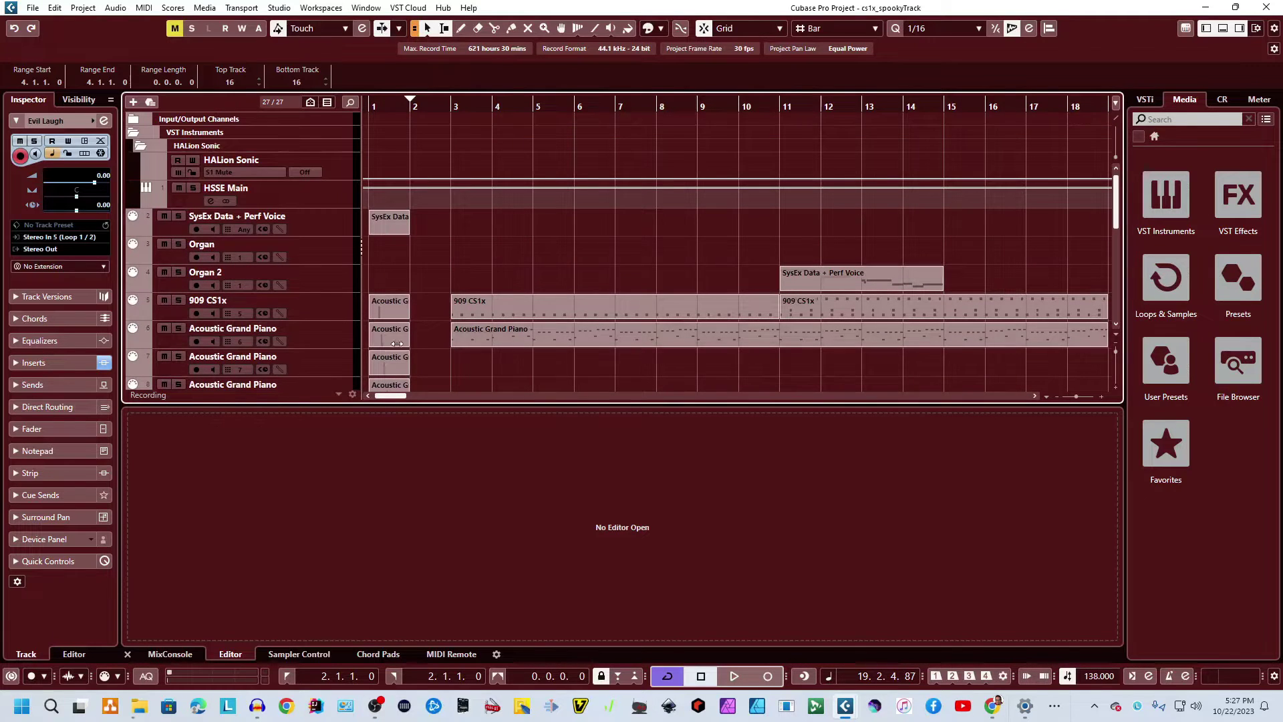
{"action": "left_click", "coordinate": [306, 343]}
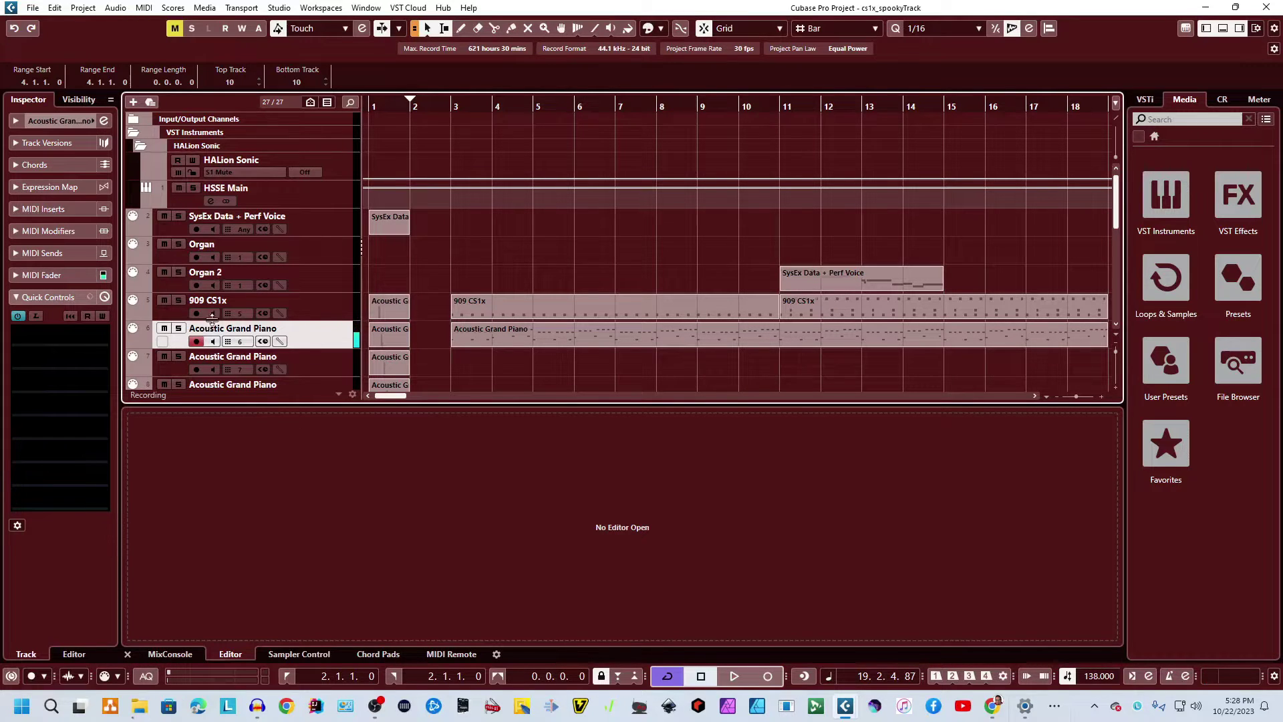
{"action": "left_click", "coordinate": [319, 286]}
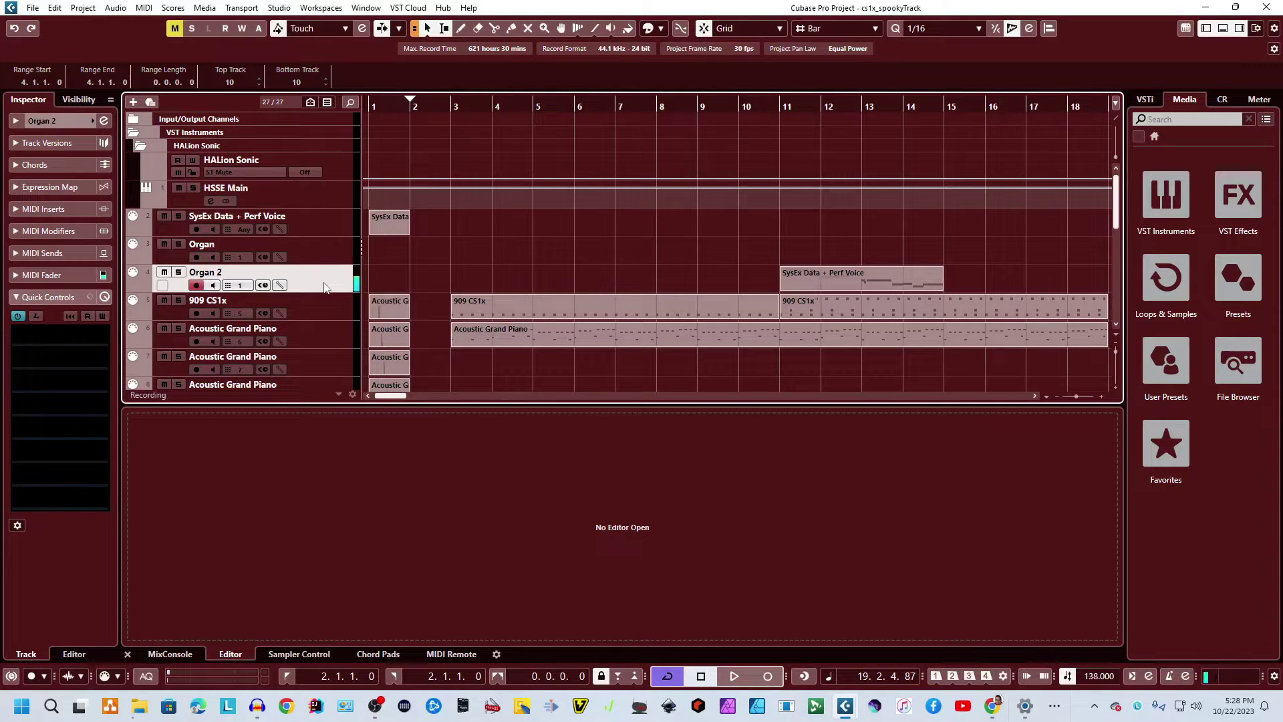
{"action": "scroll", "coordinate": [326, 286], "scroll_direction": "down", "scroll_amount": 4}
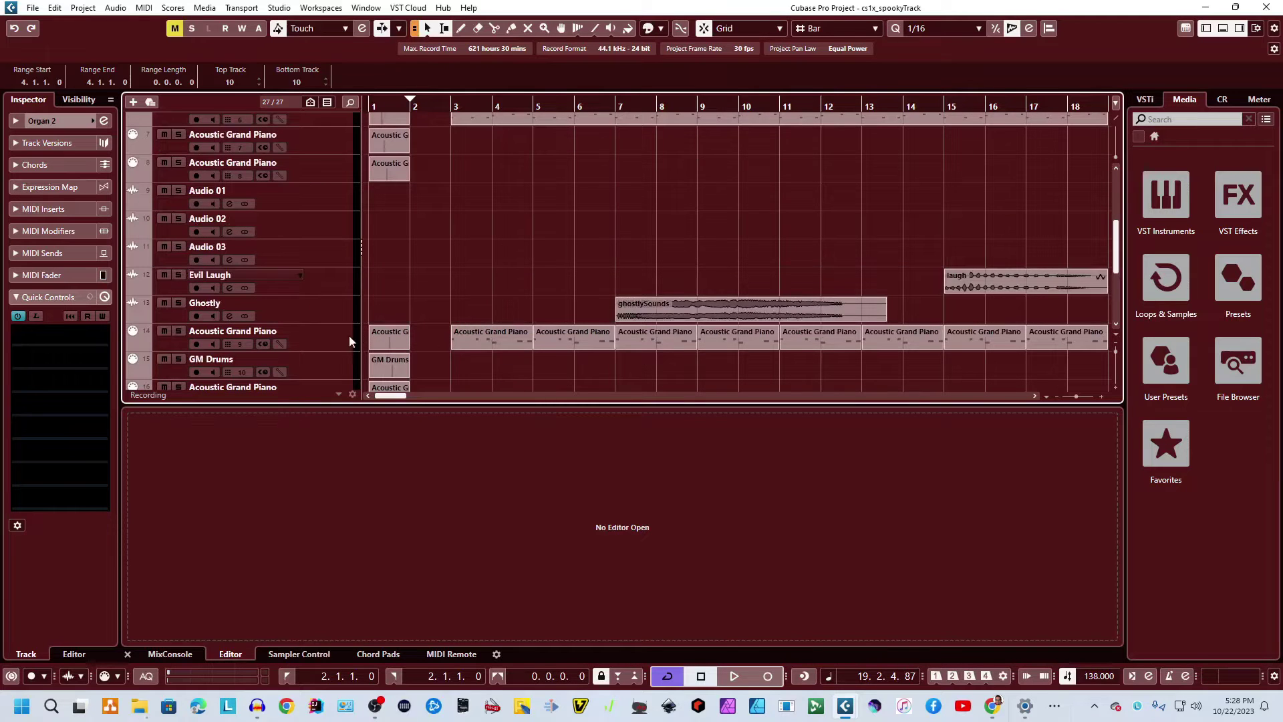
{"action": "left_click", "coordinate": [331, 336]}
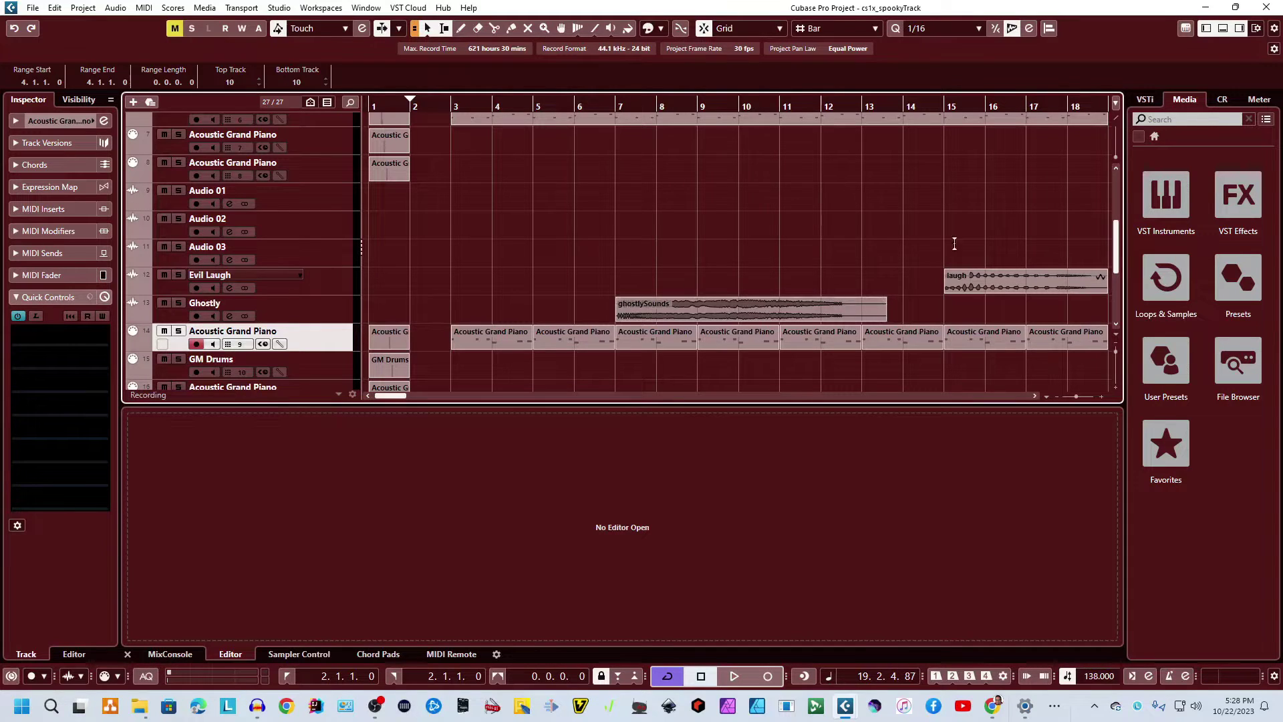
{"action": "left_click", "coordinate": [653, 318]}
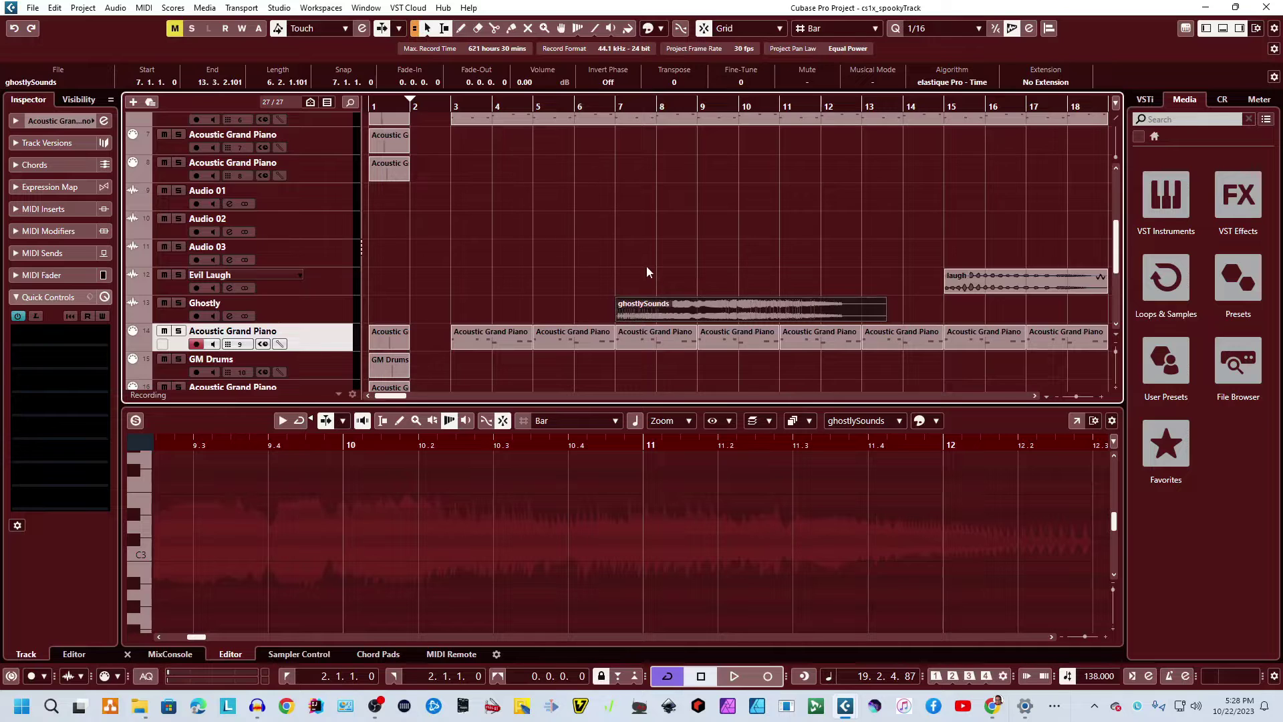
- Select Acoustic Grand Piano track 16, the GM Drums track and Acoustic Grand Piano track 19
{"action": "scroll", "coordinate": [647, 271], "scroll_direction": "down", "scroll_amount": 4}
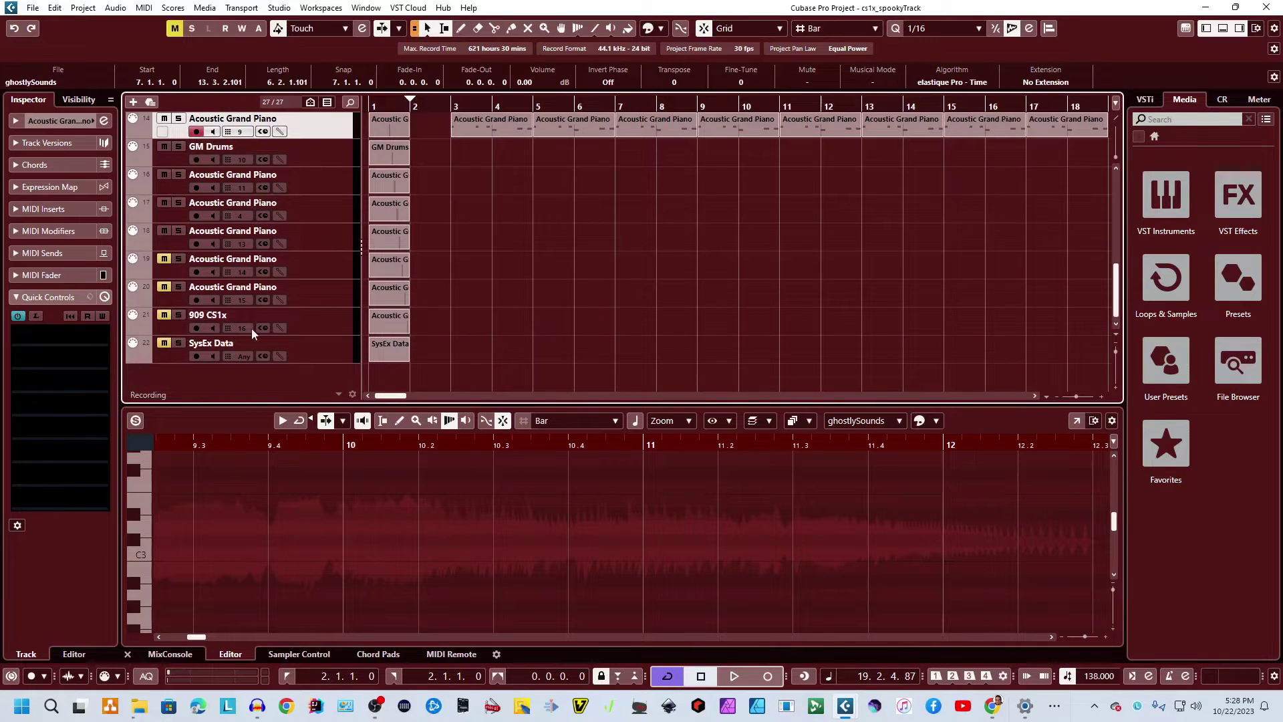
{"action": "left_click", "coordinate": [319, 193]}
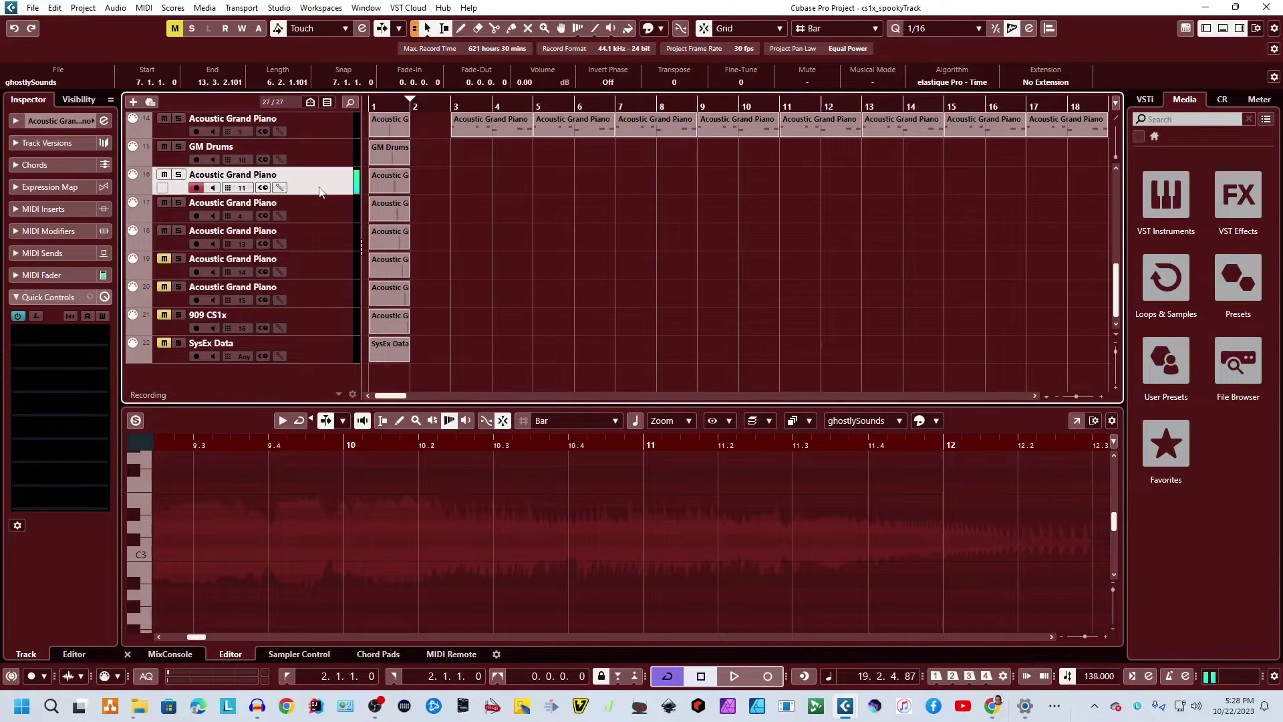
{"action": "left_click", "coordinate": [304, 162]}
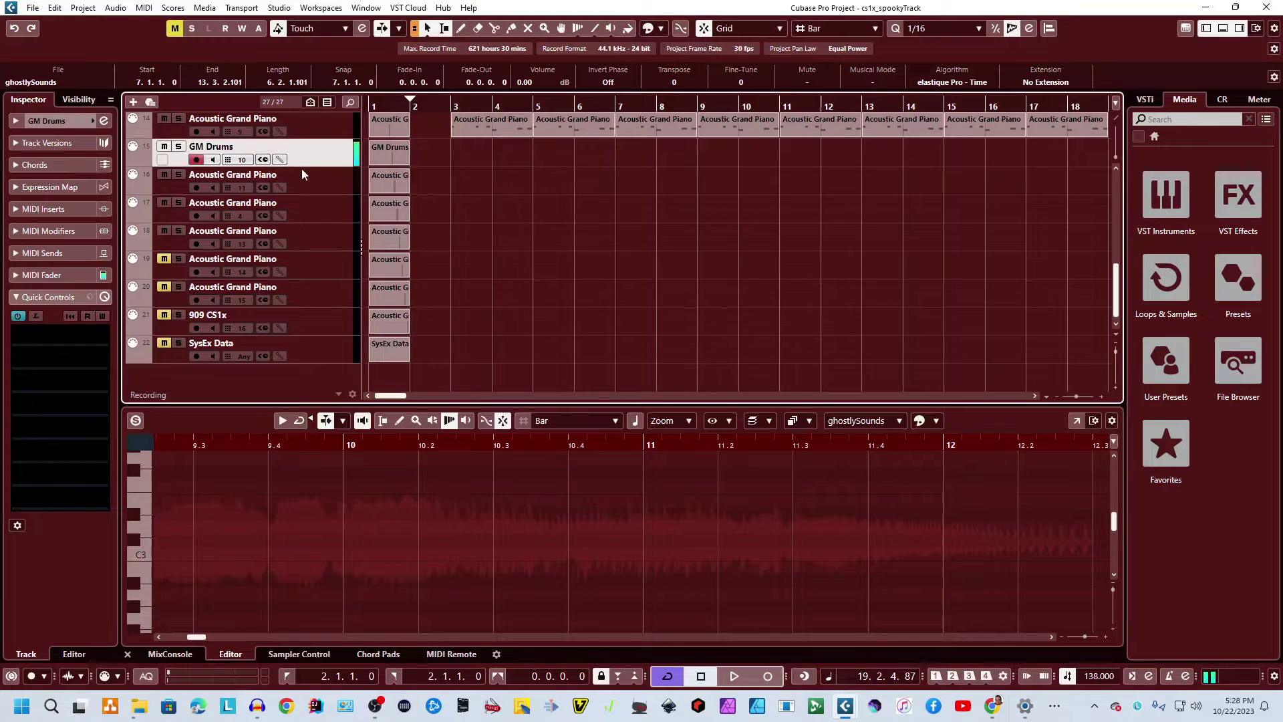
{"action": "left_click", "coordinate": [293, 276]}
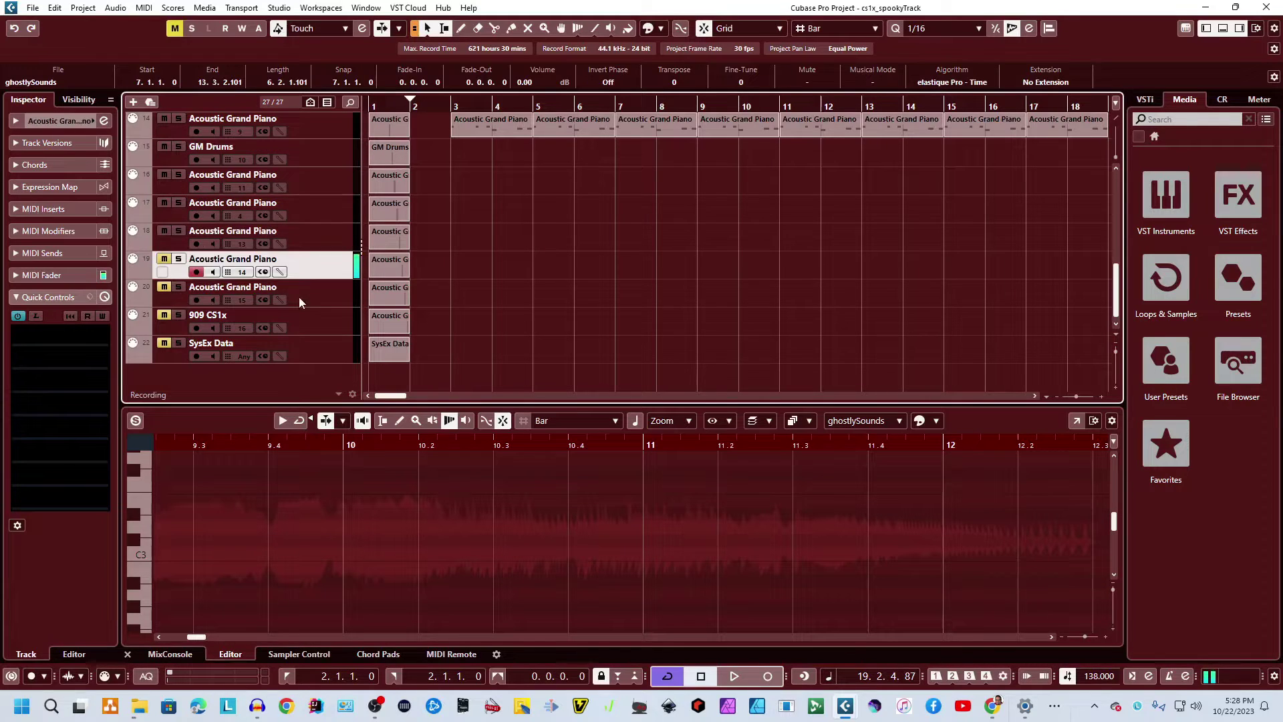
- Unmute tracks 19 and 20, 909 CS1x and SysEx Data, then return to the top of the list
{"action": "left_click", "coordinate": [165, 259]}
{"action": "left_click", "coordinate": [164, 287]}
{"action": "left_click", "coordinate": [165, 316]}
{"action": "left_click", "coordinate": [165, 345]}
{"action": "scroll", "coordinate": [259, 338], "scroll_direction": "up", "scroll_amount": 5}
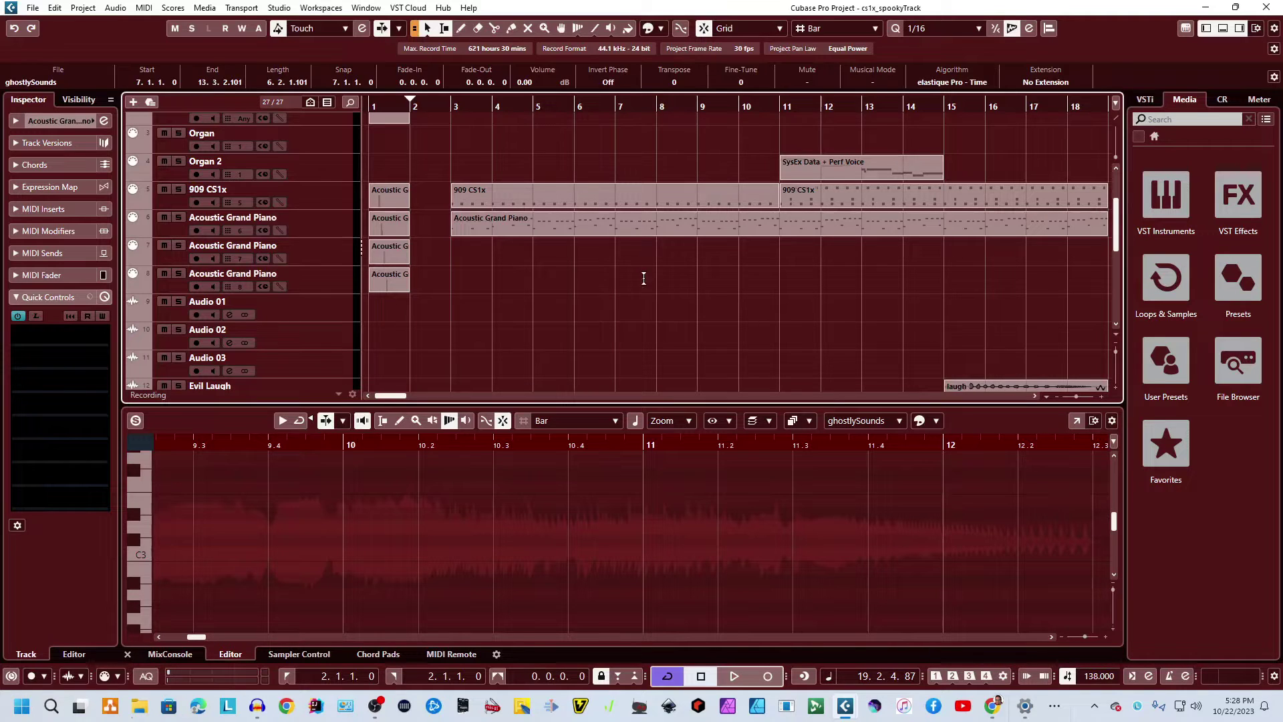
{"action": "scroll", "coordinate": [624, 300], "scroll_direction": "up", "scroll_amount": 3}
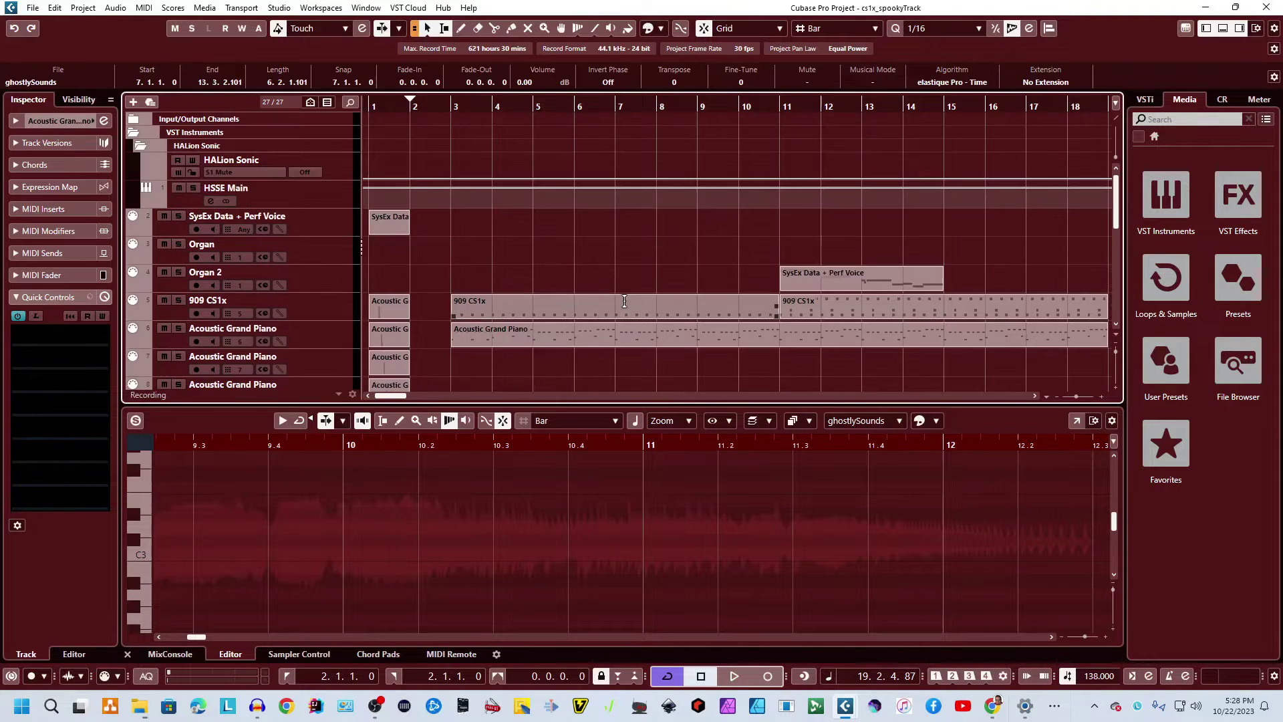
- Open the SysEx Data part in the List Editor and select the program change's Data 2 value
{"action": "left_click", "coordinate": [390, 223]}
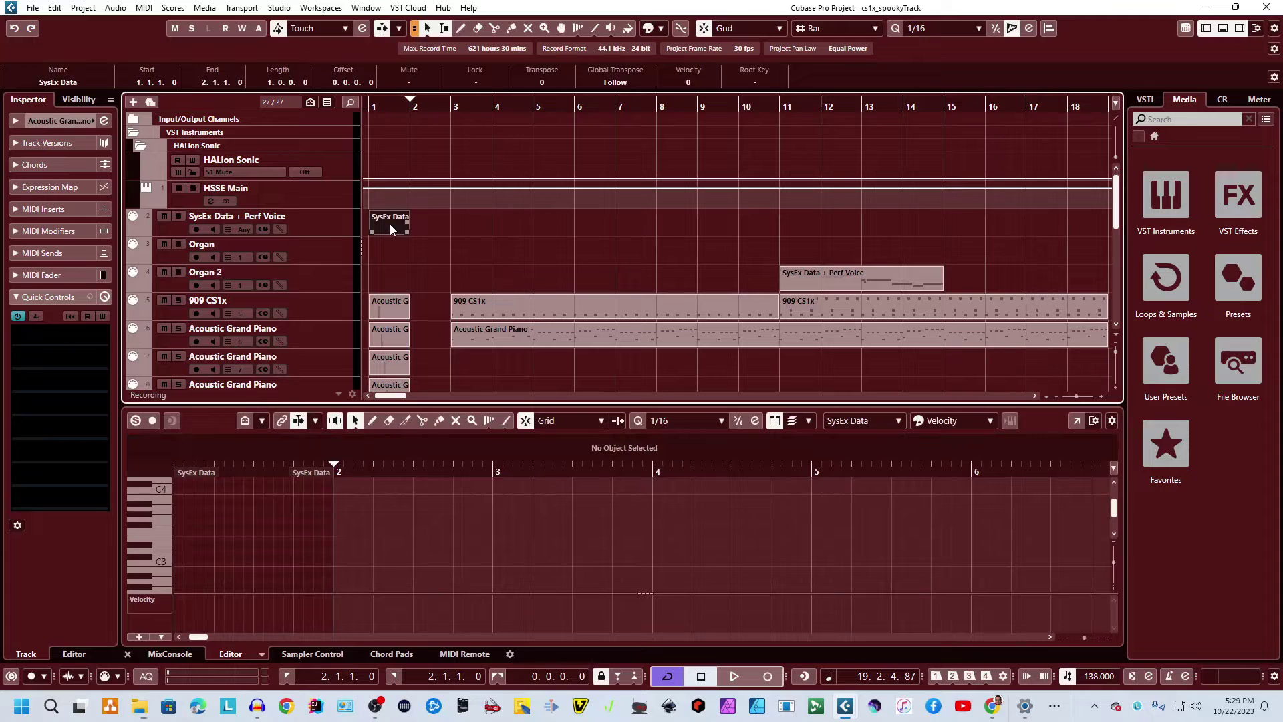
{"action": "double_click", "coordinate": [390, 223]}
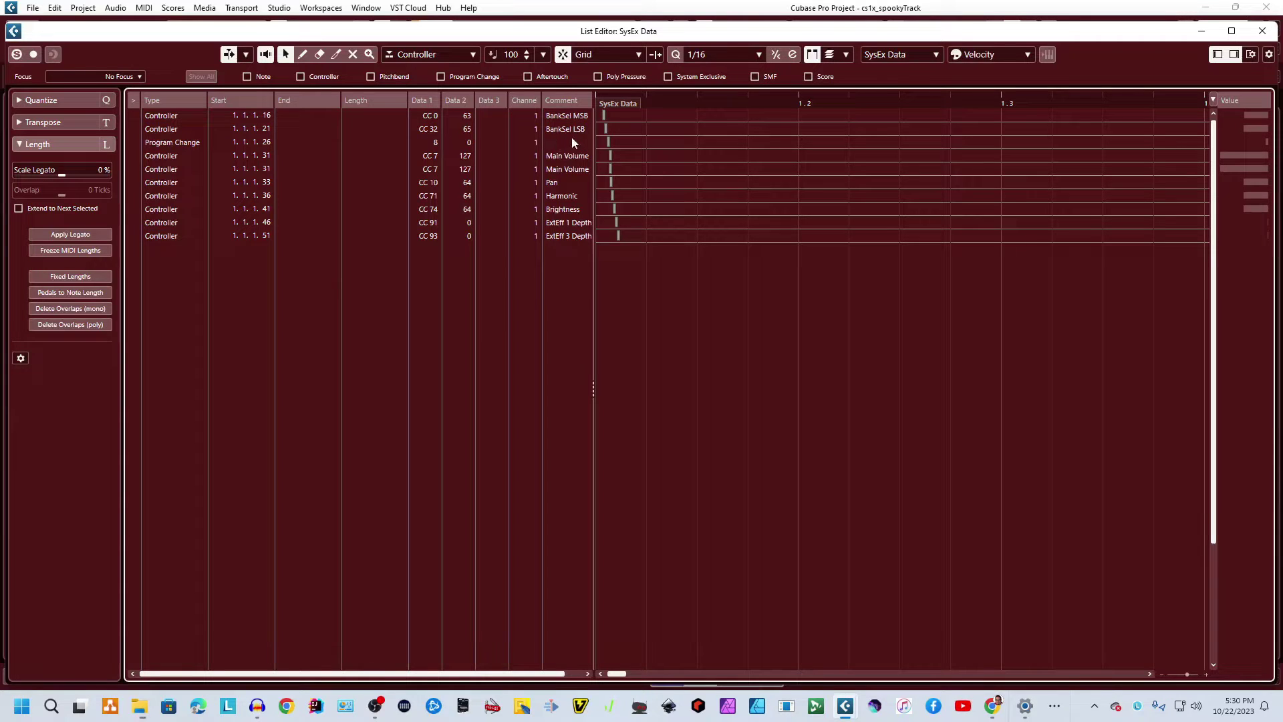
{"action": "left_click", "coordinate": [468, 143]}
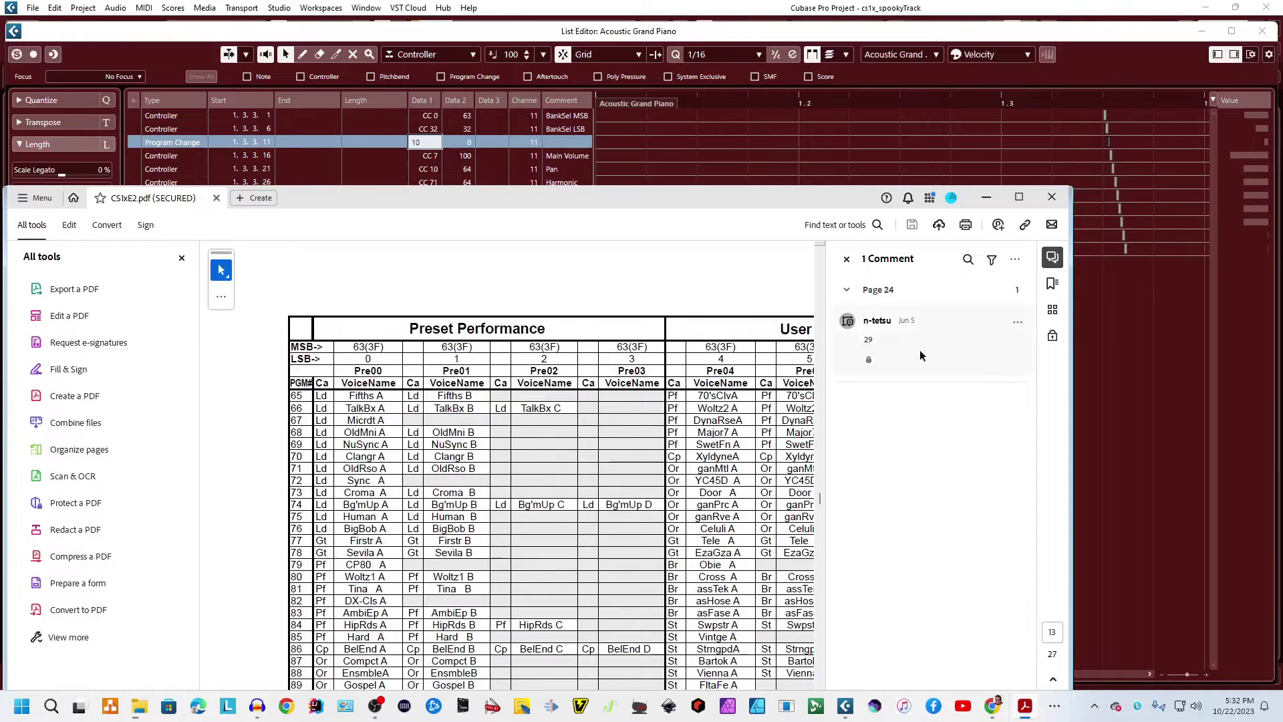
- Widen the CS1xE2.pdf chart and compare it with the List Editor's Bank Select LSB value of 4
{"action": "left_click_drag", "start_coordinate": [826, 372], "coordinate": [878, 373]}
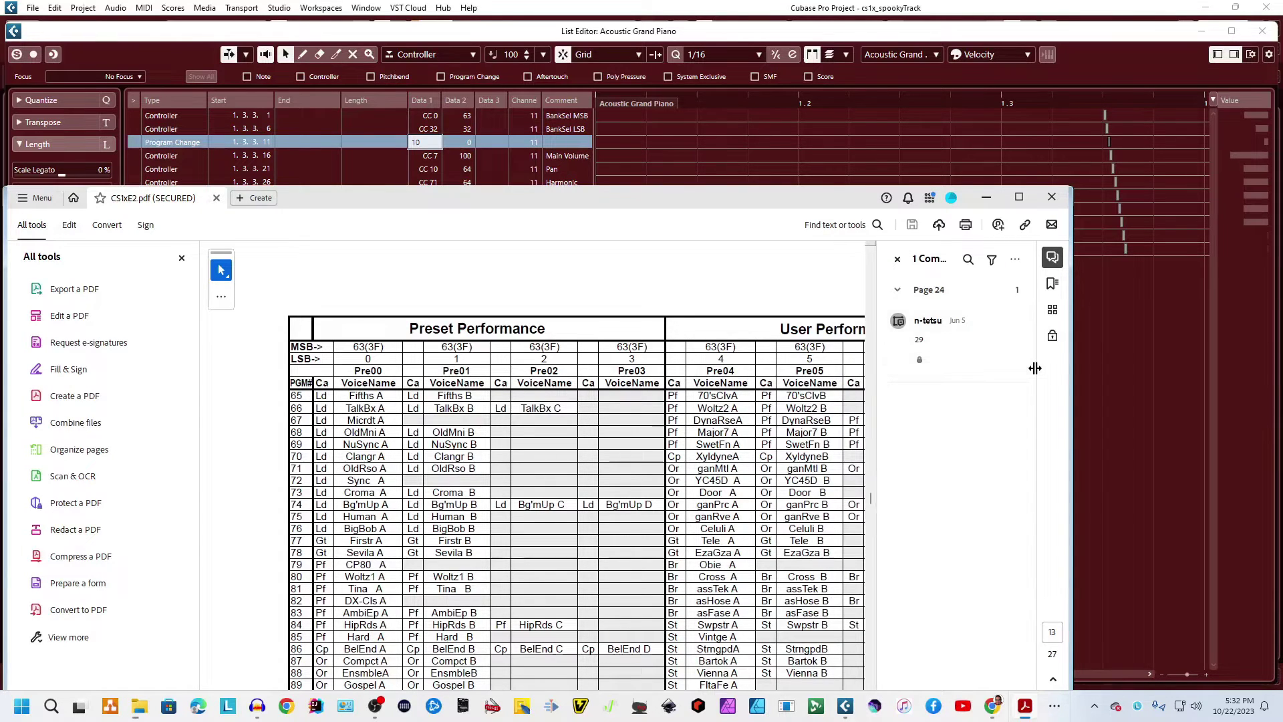
{"action": "left_click", "coordinate": [1073, 377]}
{"action": "key", "text": "alt+Tab"}
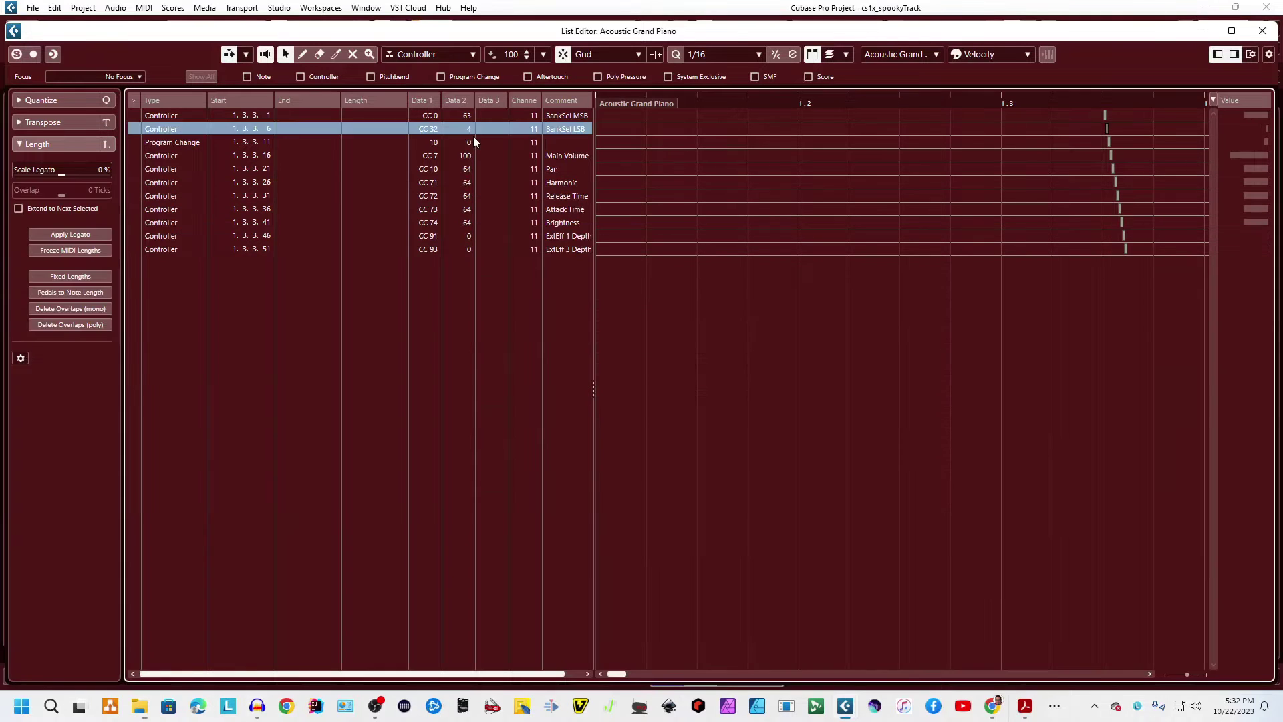
{"action": "key", "text": "alt+Tab"}
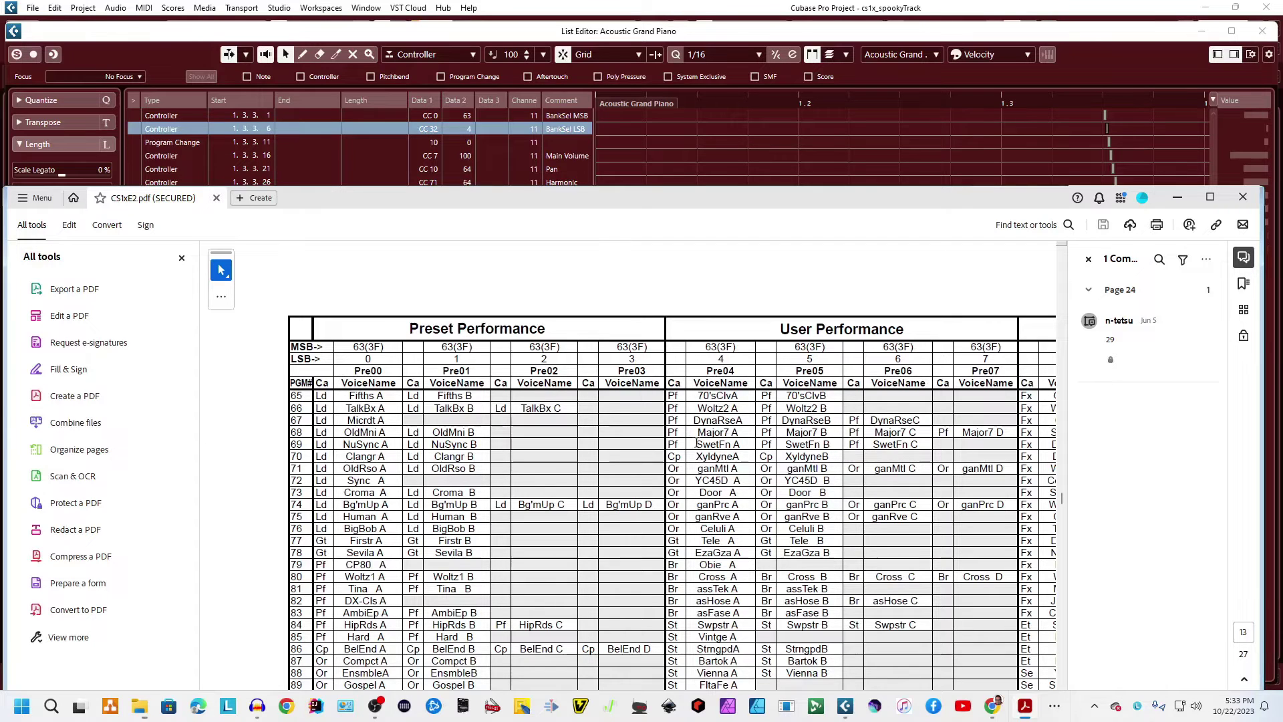
- Mark row 73 in the performance chart and set the Program Change number to 73
{"action": "left_click_drag", "start_coordinate": [729, 493], "coordinate": [294, 496]}
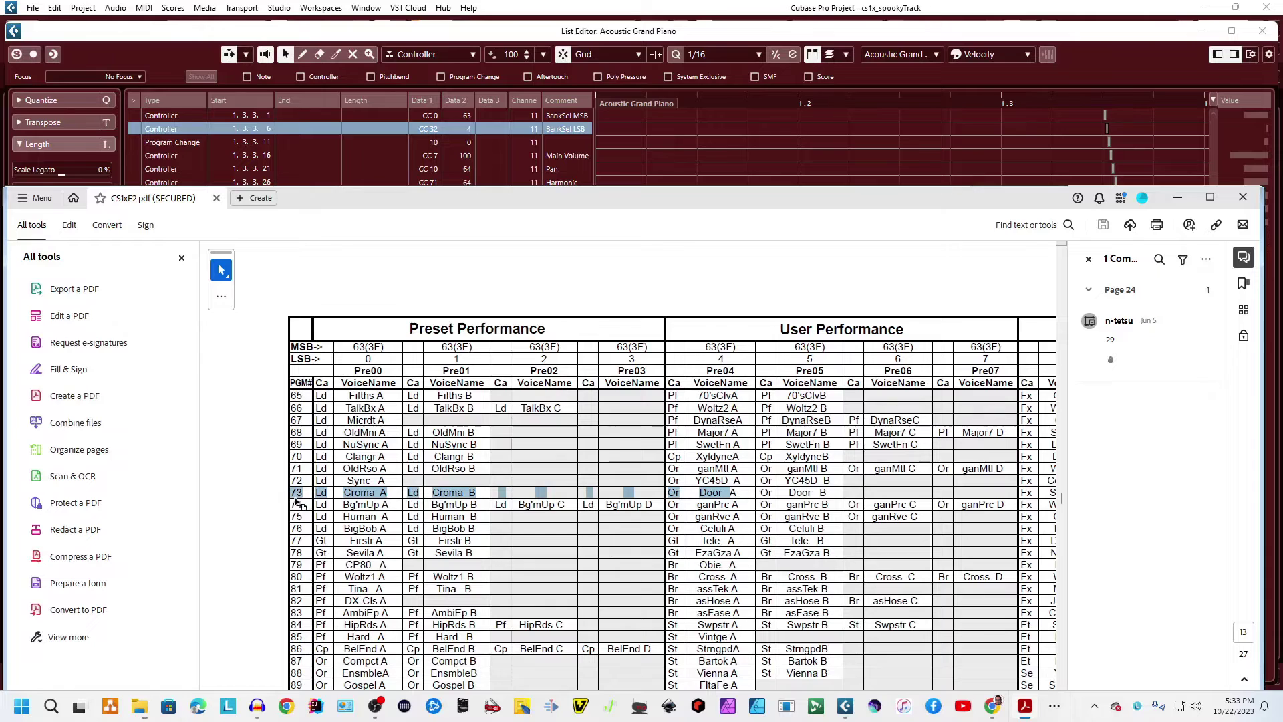
{"action": "left_click", "coordinate": [428, 144]}
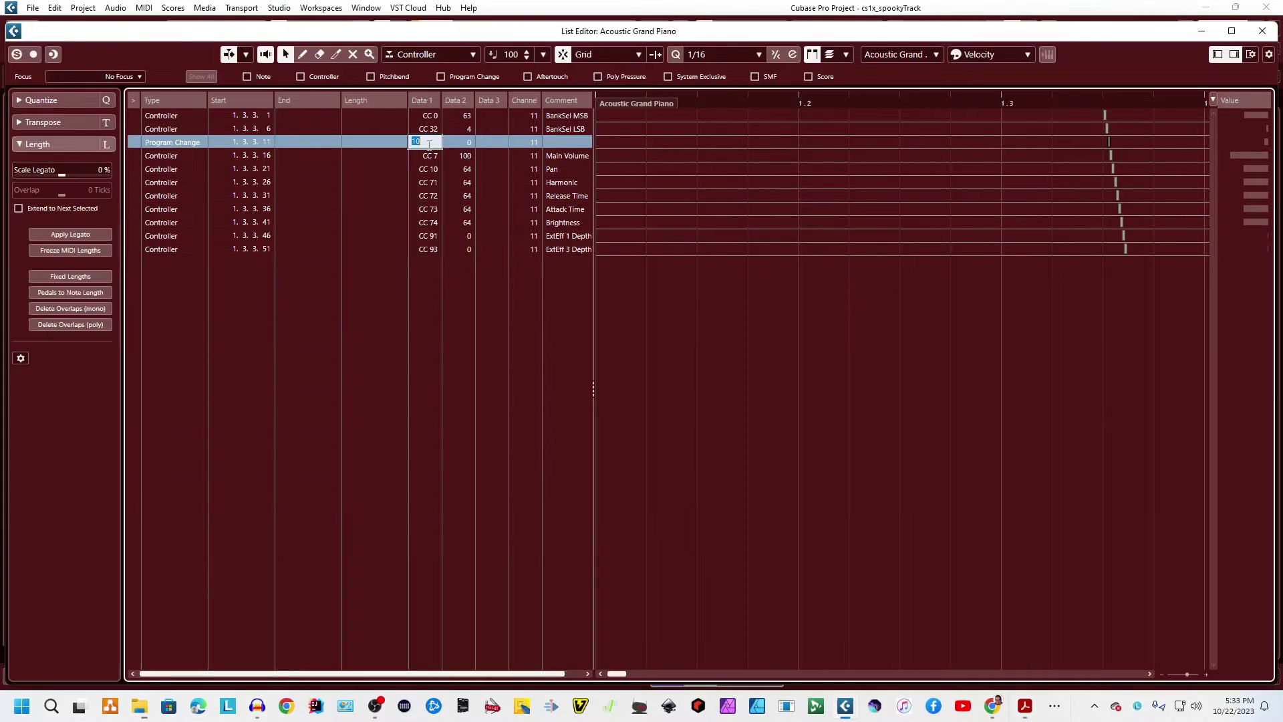
{"action": "type", "text": "73"}
{"action": "left_click", "coordinate": [439, 133]}
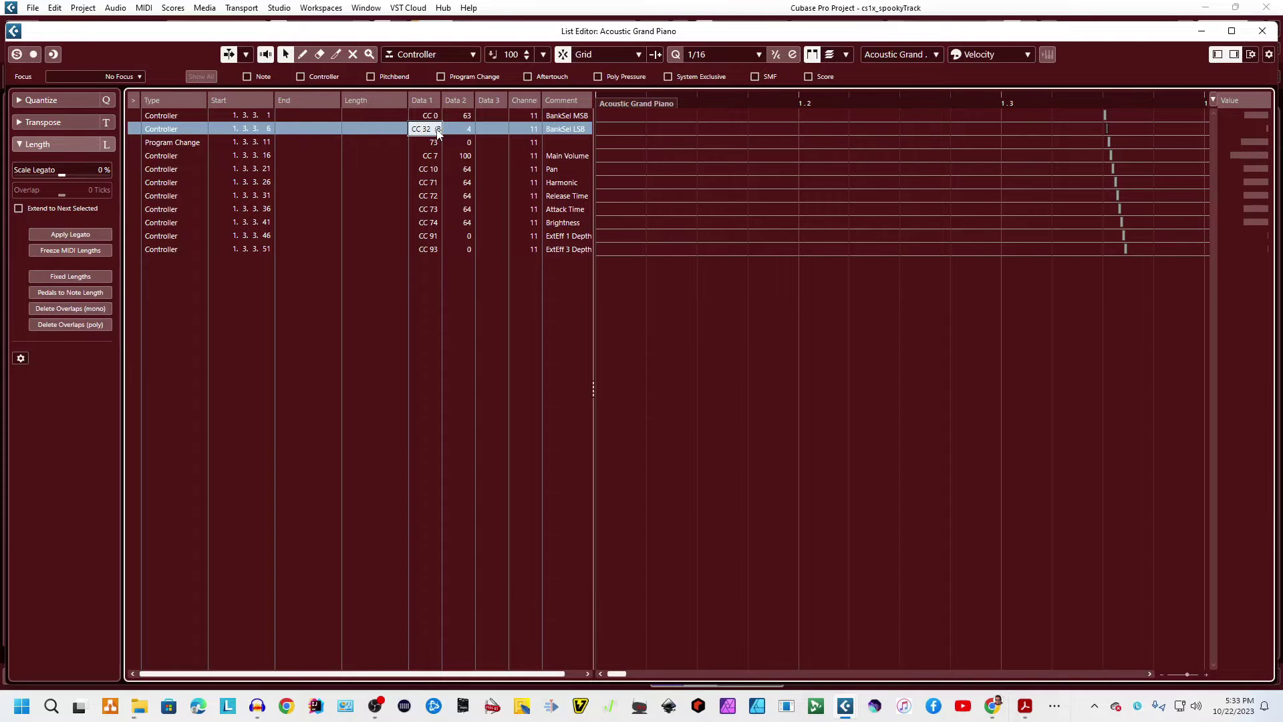
{"action": "key", "text": "alt+Tab"}
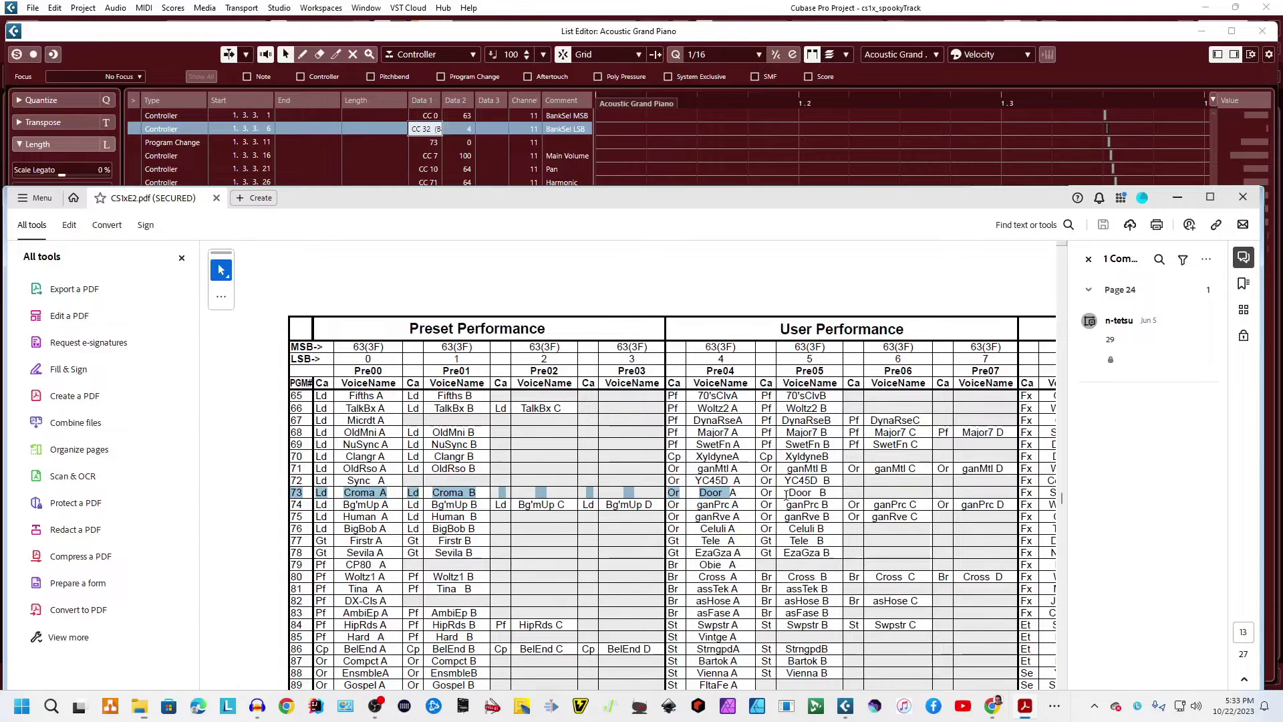
- Edit the Bank Select LSB value, cross-checking it against the performance chart PDF
{"action": "double_click", "coordinate": [469, 134]}
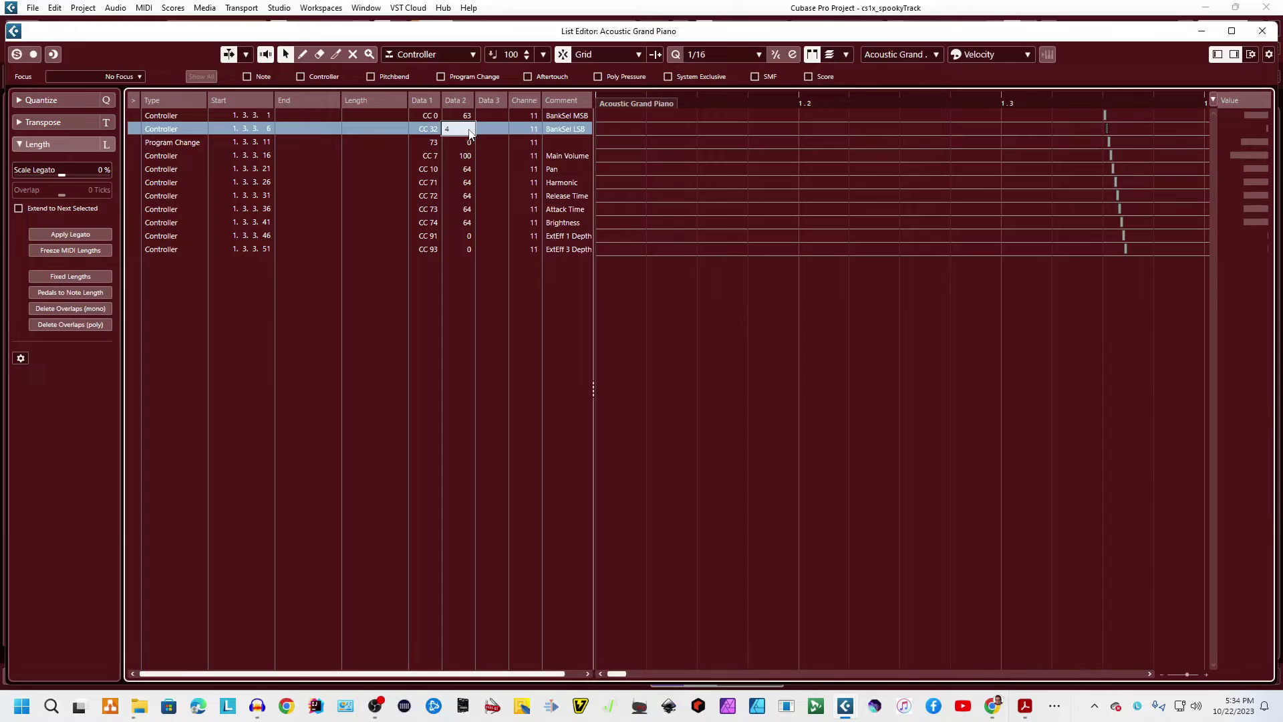
{"action": "key", "text": "alt+Tab"}
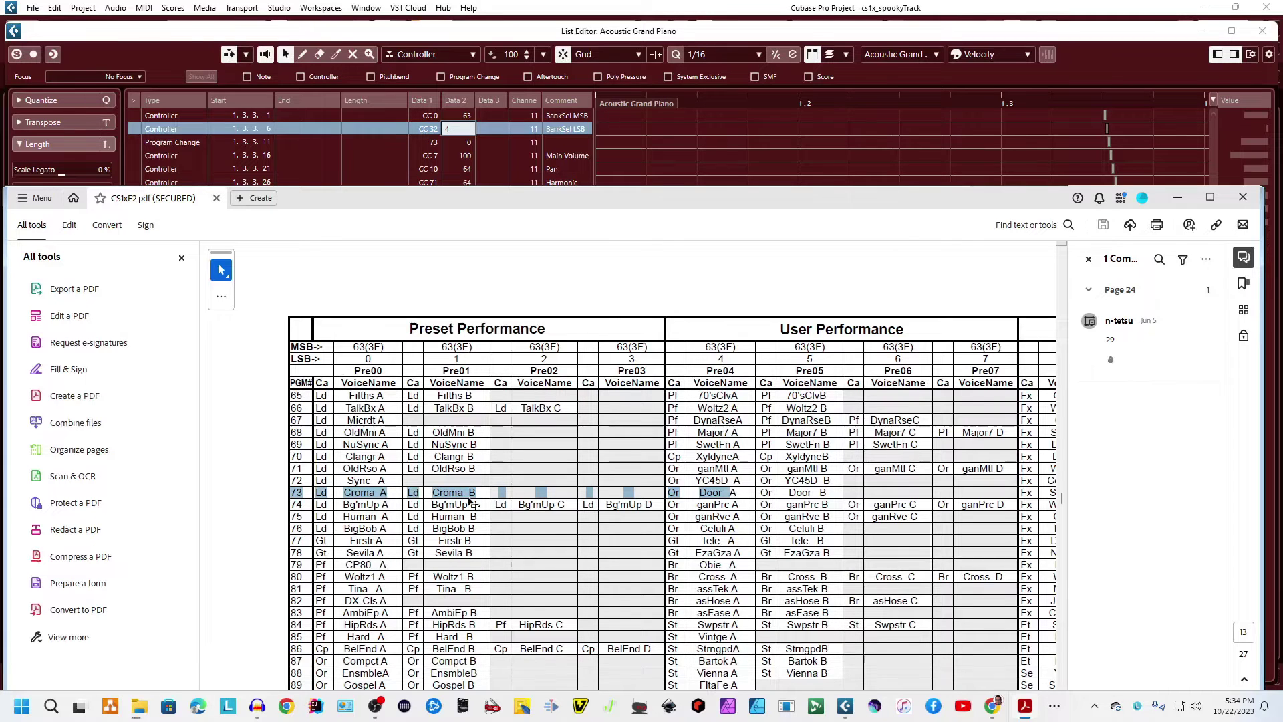
{"action": "left_click", "coordinate": [459, 132]}
{"action": "type", "text": "3"}
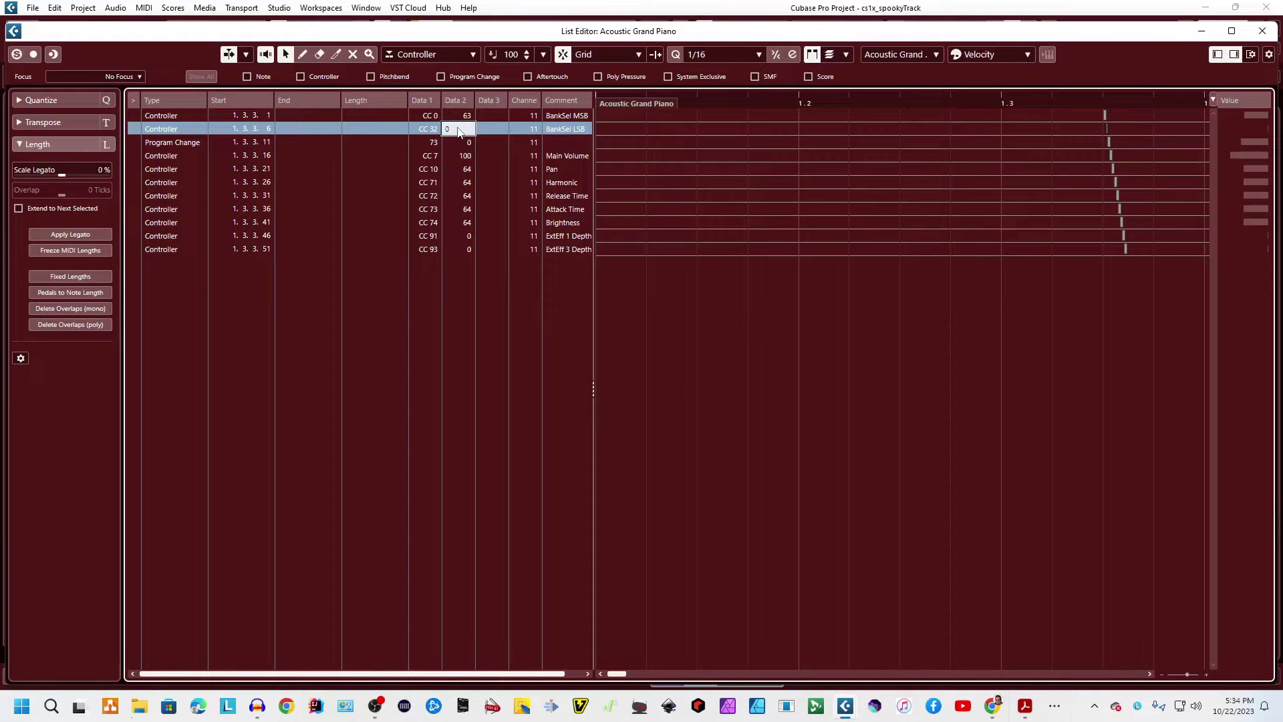
{"action": "scroll", "coordinate": [458, 132], "scroll_direction": "up", "scroll_amount": 1}
{"action": "key", "text": "alt+Tab"}
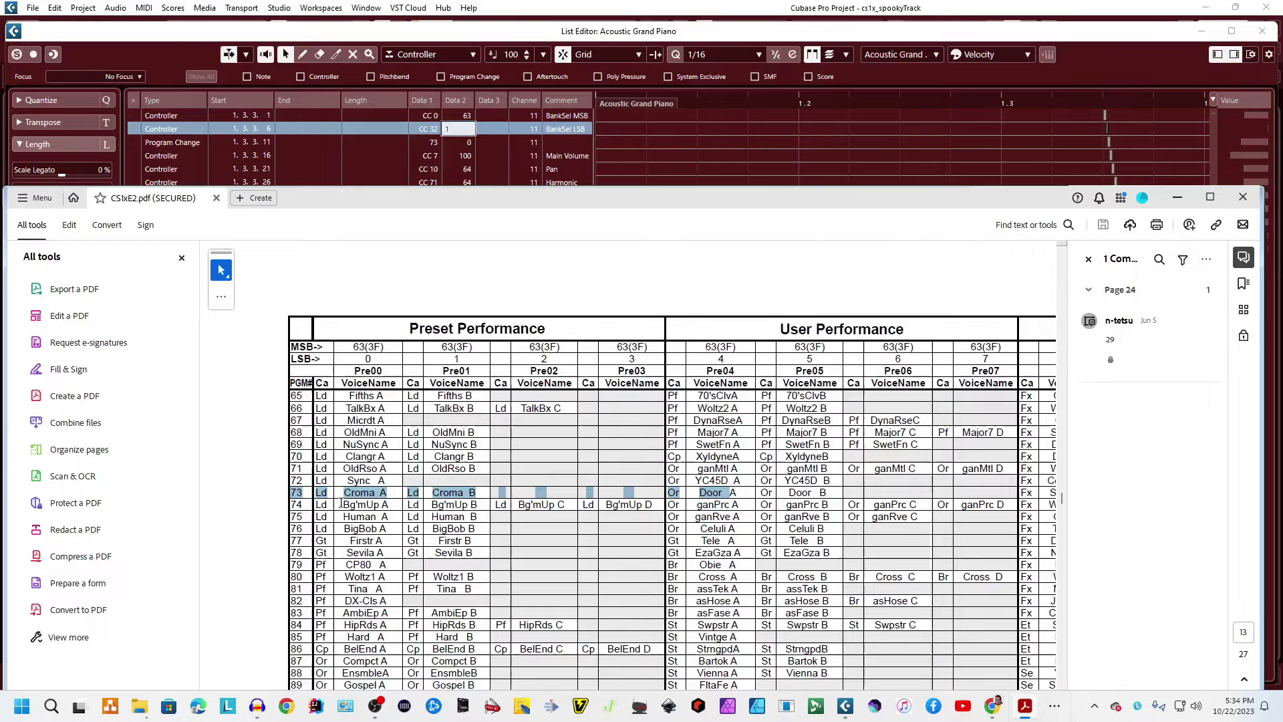
{"action": "key", "text": "alt+Tab"}
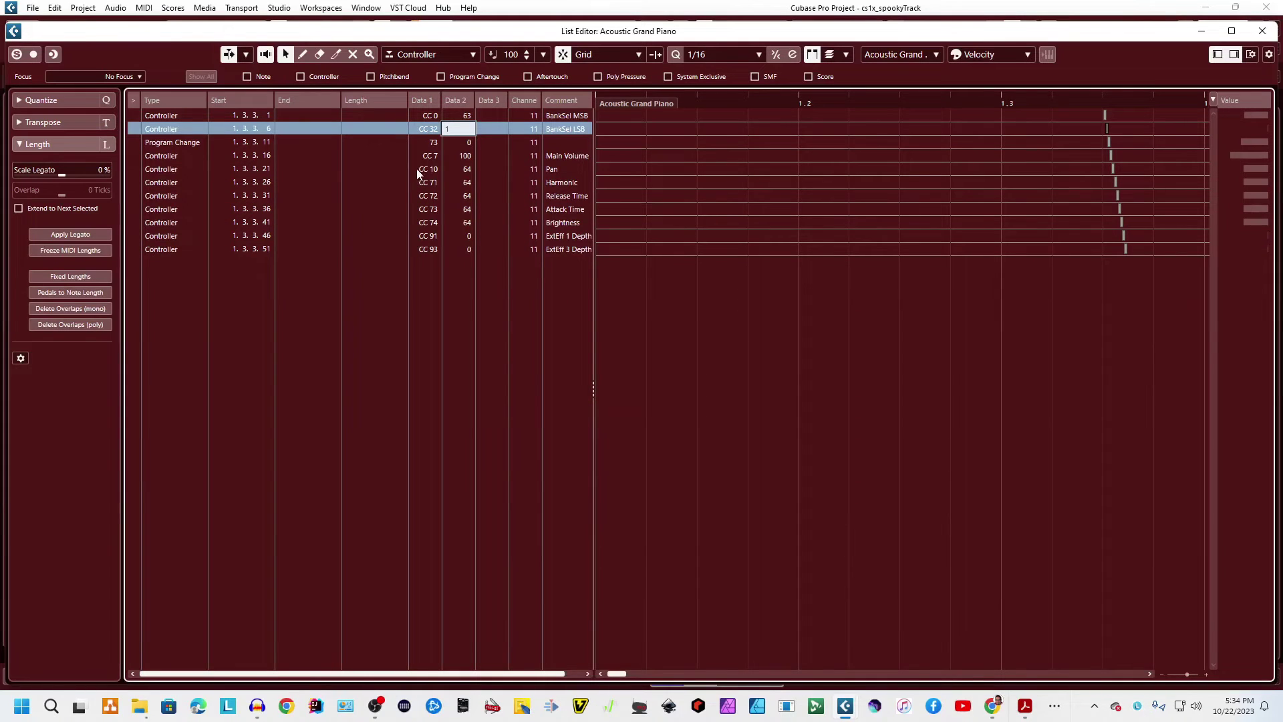
- Set the Program Change to 74 and re-enter the Bank Select LSB value
{"action": "left_click", "coordinate": [431, 143]}
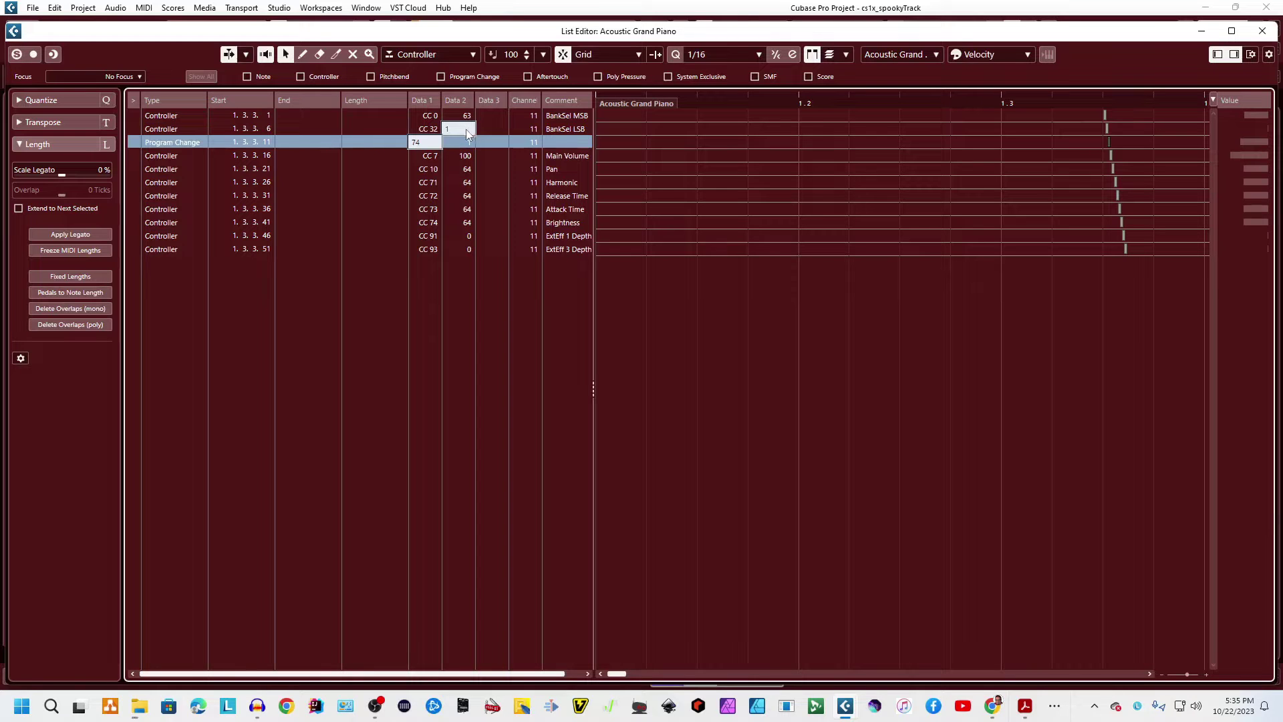
{"action": "key", "text": "alt+Tab"}
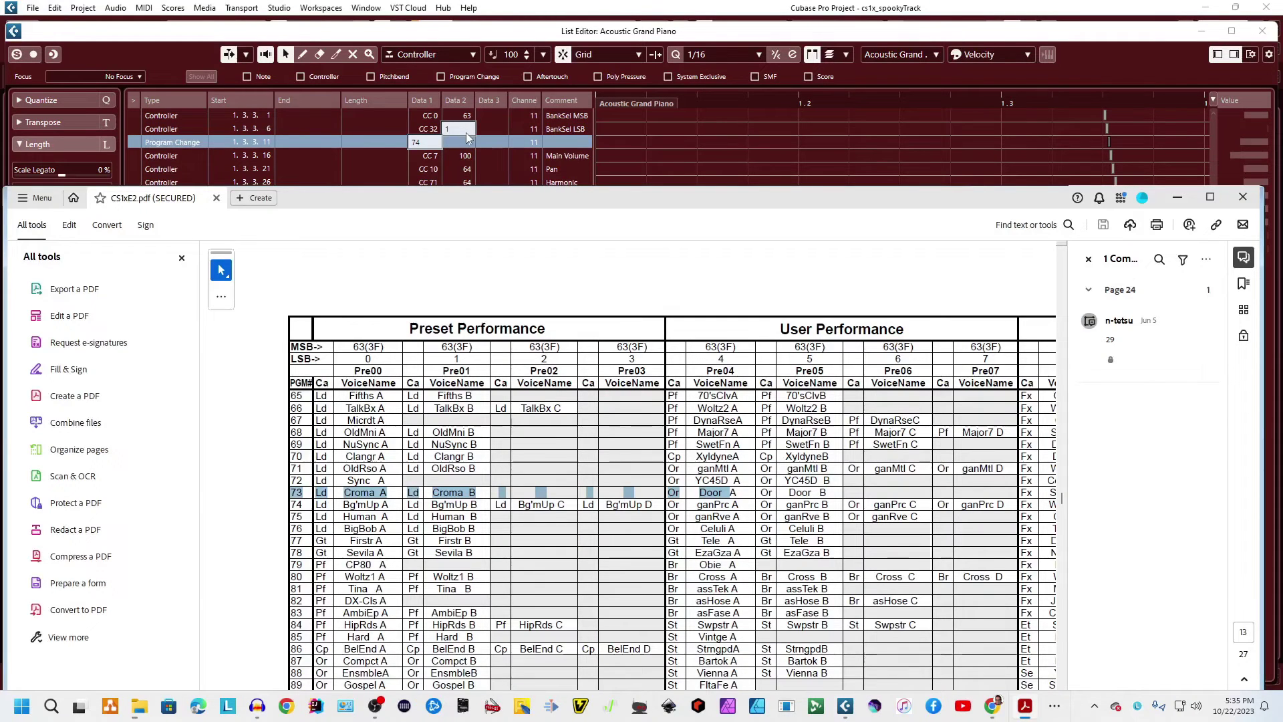
{"action": "left_click", "coordinate": [452, 130]}
{"action": "type", "text": "2"}
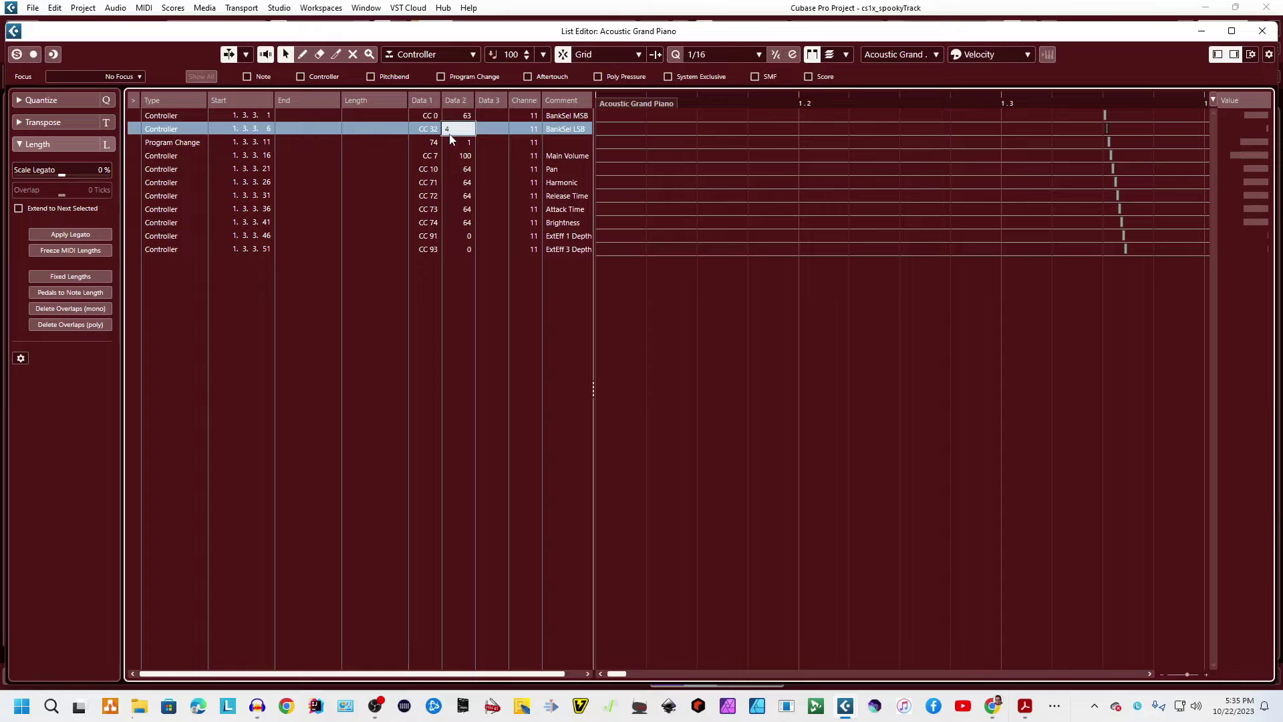
- Reposition the CS1x voice chart PDF window so more event rows are visible
{"action": "key", "text": "alt+Tab"}
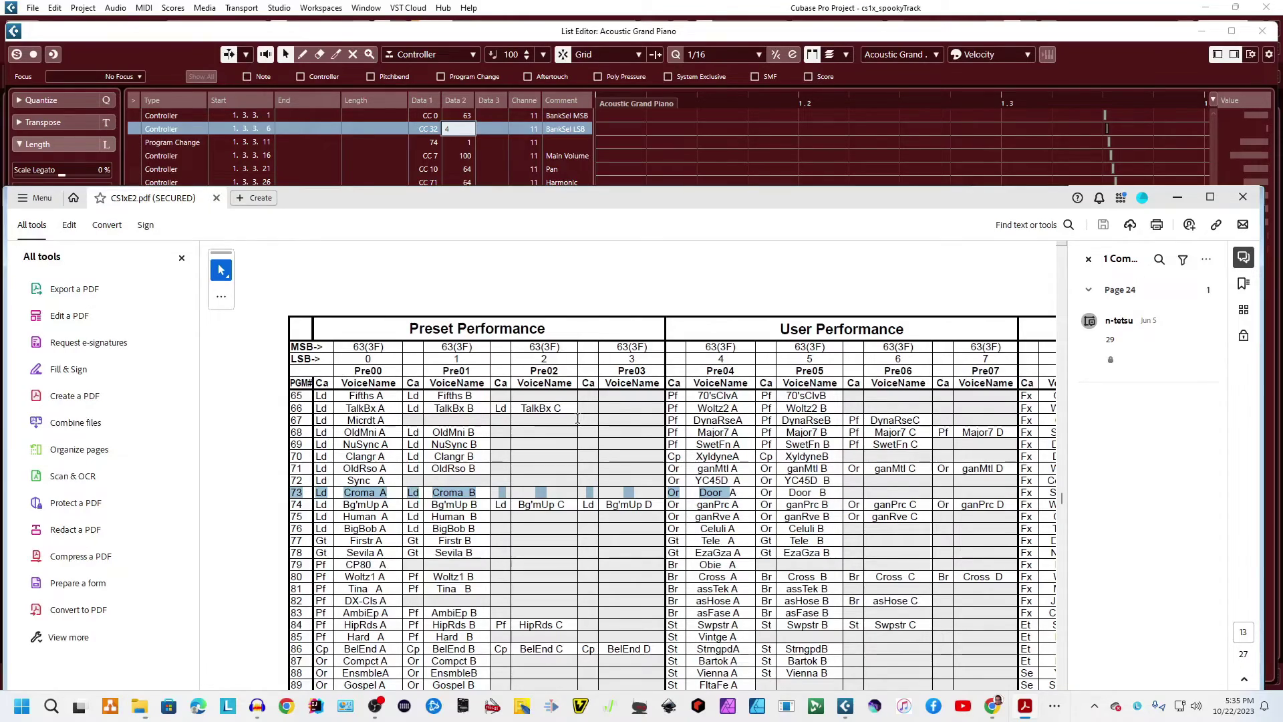
{"action": "scroll", "coordinate": [579, 422], "scroll_direction": "down", "scroll_amount": 4}
{"action": "scroll", "coordinate": [579, 422], "scroll_direction": "up", "scroll_amount": 4}
{"action": "left_click_drag", "start_coordinate": [799, 194], "coordinate": [944, 309]}
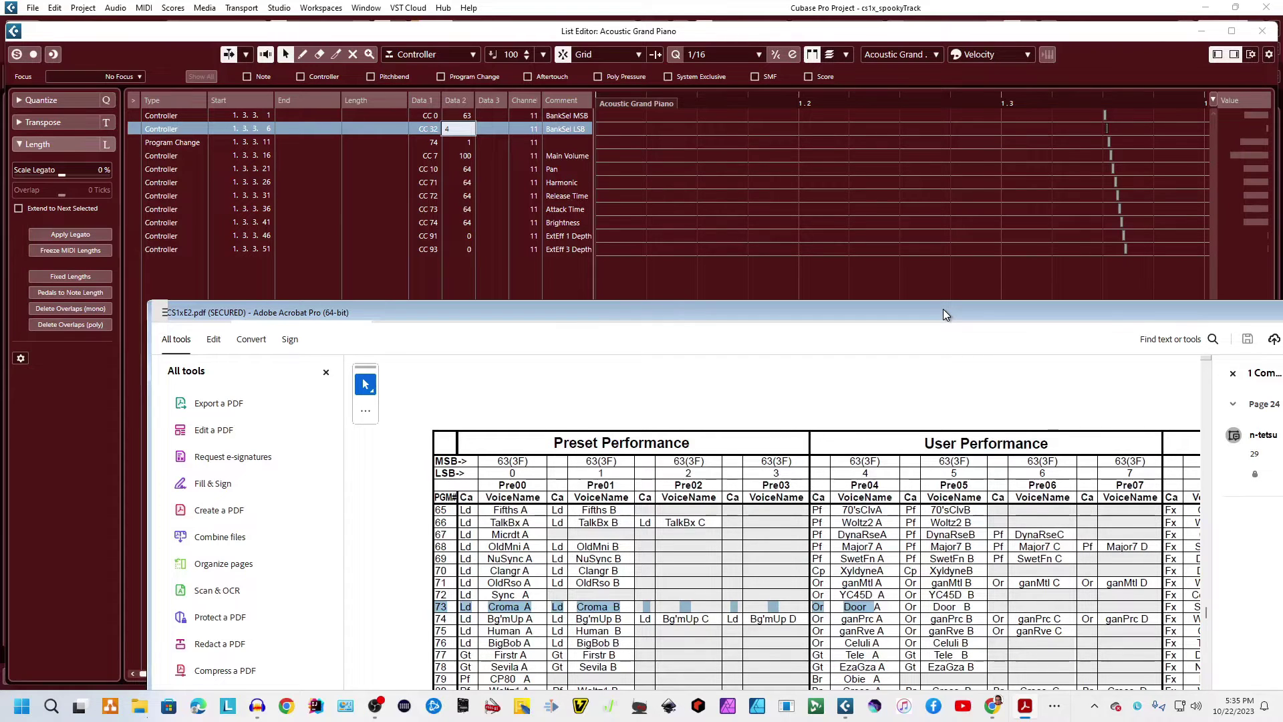
{"action": "left_click_drag", "start_coordinate": [943, 308], "coordinate": [809, 275]}
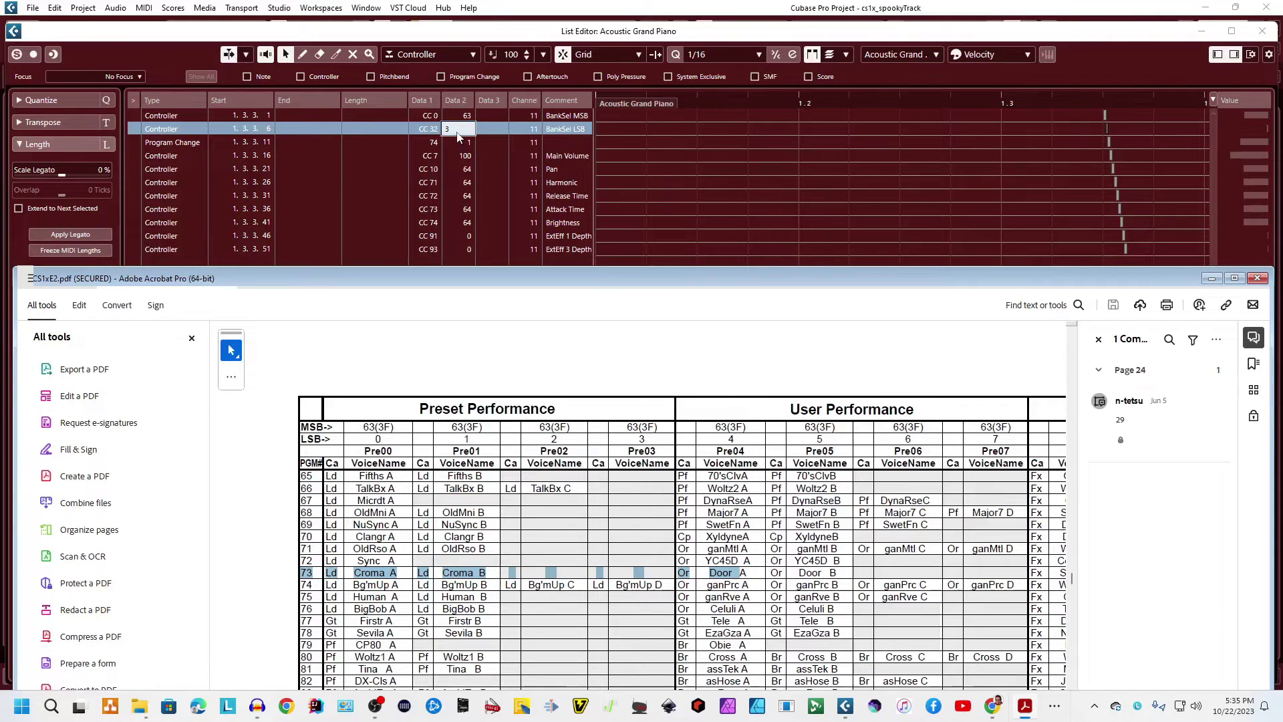
{"action": "scroll", "coordinate": [458, 136], "scroll_direction": "down", "scroll_amount": 2}
- Try Main Volume values 95, 60 and 11, then commit it at 100
{"action": "left_click", "coordinate": [476, 151]}
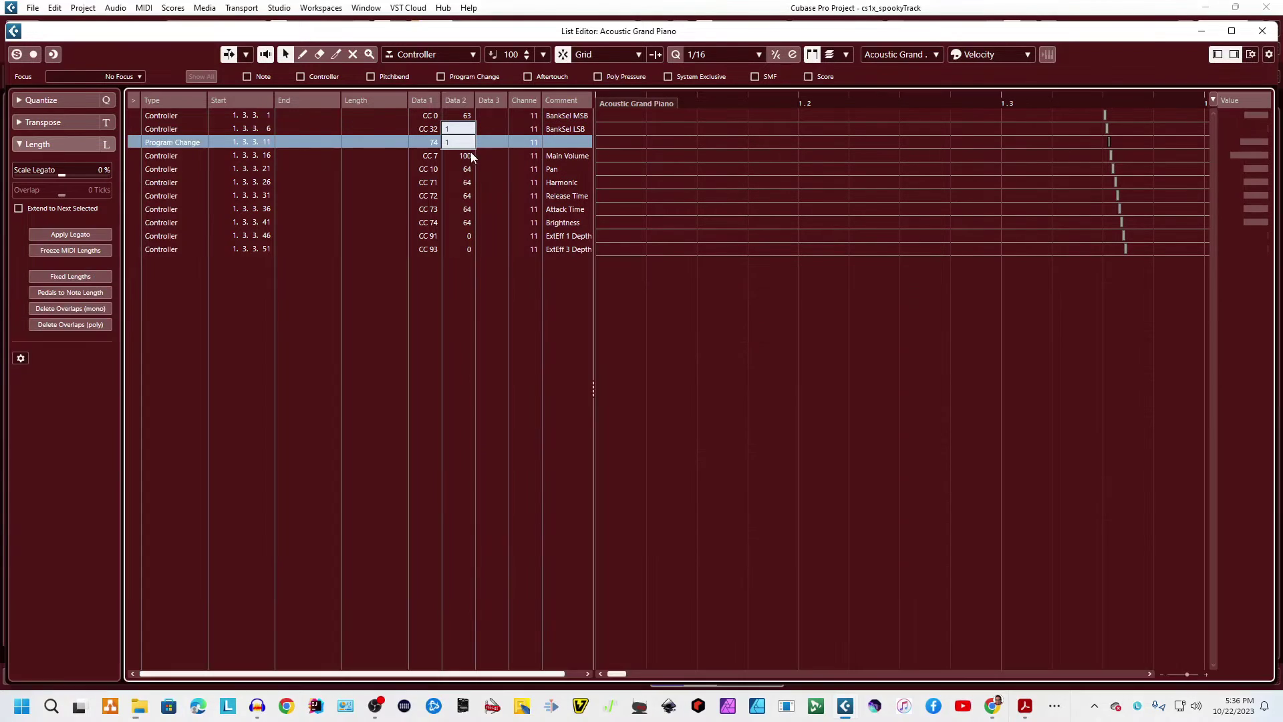
{"action": "double_click", "coordinate": [471, 156]}
{"action": "type", "text": "95"}
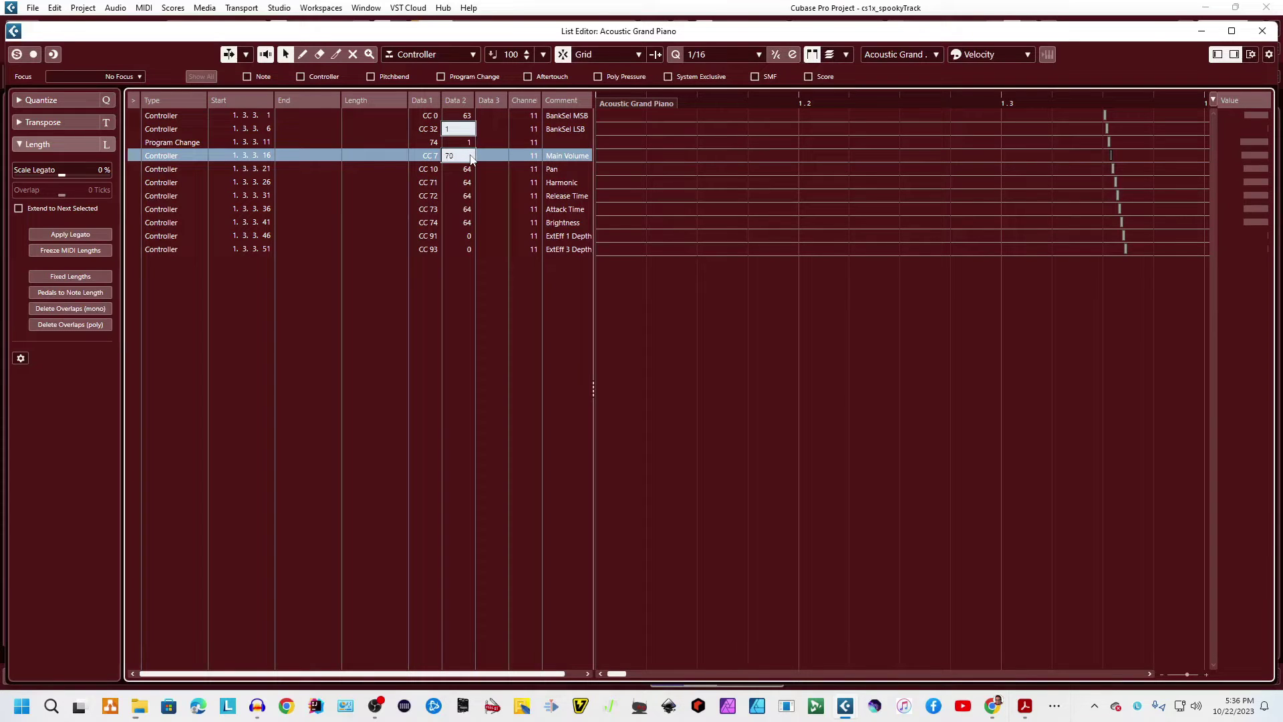
{"action": "key", "text": "BackSpace"}
{"action": "key", "text": "BackSpace"}
{"action": "type", "text": "60"}
{"action": "key", "text": "BackSpace"}
{"action": "key", "text": "BackSpace"}
{"action": "type", "text": "11"}
{"action": "key", "text": "BackSpace"}
{"action": "key", "text": "BackSpace"}
{"action": "type", "text": "100"}
{"action": "key", "text": "Return"}
- Try Harmonic values 1, 4 and 31, then abandon the edit, leaving Harmonic at 64
{"action": "double_click", "coordinate": [470, 184]}
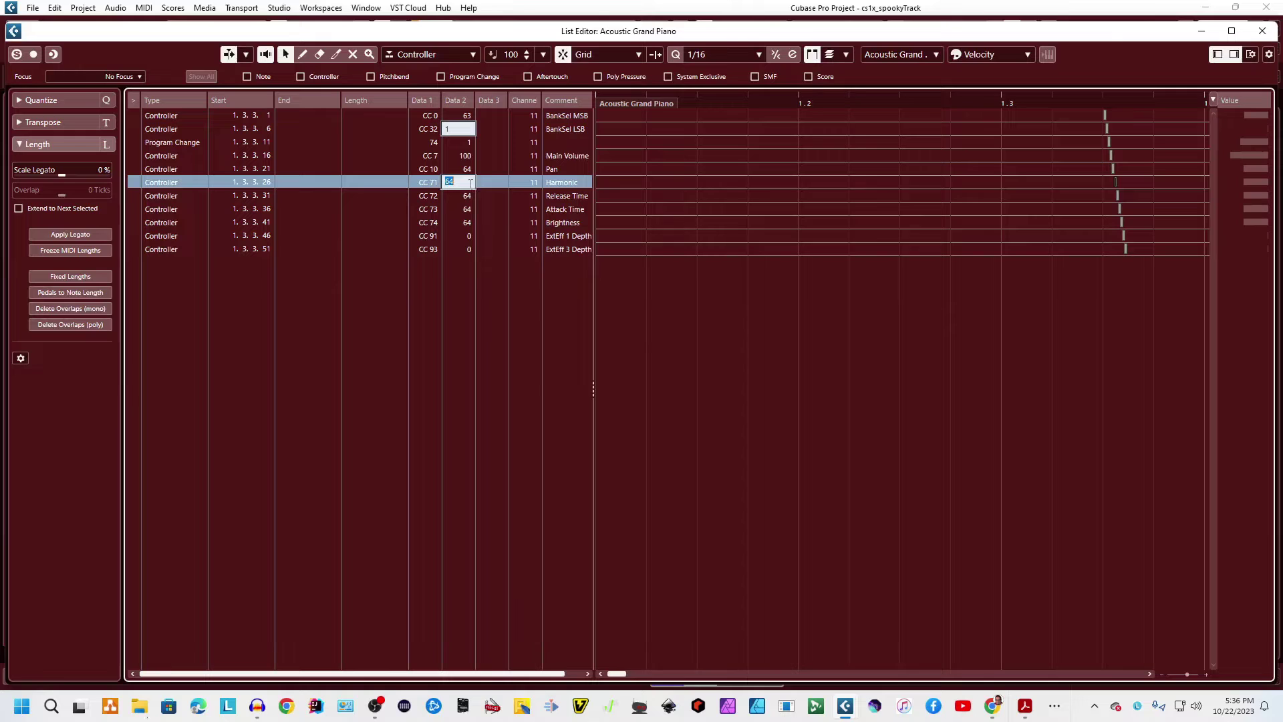
{"action": "key", "text": "BackSpace"}
{"action": "type", "text": "1"}
{"action": "key", "text": "Return"}
{"action": "double_click", "coordinate": [470, 184]}
{"action": "type", "text": "4"}
{"action": "key", "text": "BackSpace"}
{"action": "type", "text": "31"}
{"action": "scroll", "coordinate": [471, 184], "scroll_direction": "up", "scroll_amount": 4}
{"action": "scroll", "coordinate": [471, 183], "scroll_direction": "up", "scroll_amount": 7}
{"action": "scroll", "coordinate": [472, 184], "scroll_direction": "up", "scroll_amount": 7}
{"action": "scroll", "coordinate": [472, 184], "scroll_direction": "down", "scroll_amount": 18}
{"action": "left_click", "coordinate": [452, 185]}
- Set Release Time to 80, then raise it to 100
{"action": "left_click", "coordinate": [469, 196]}
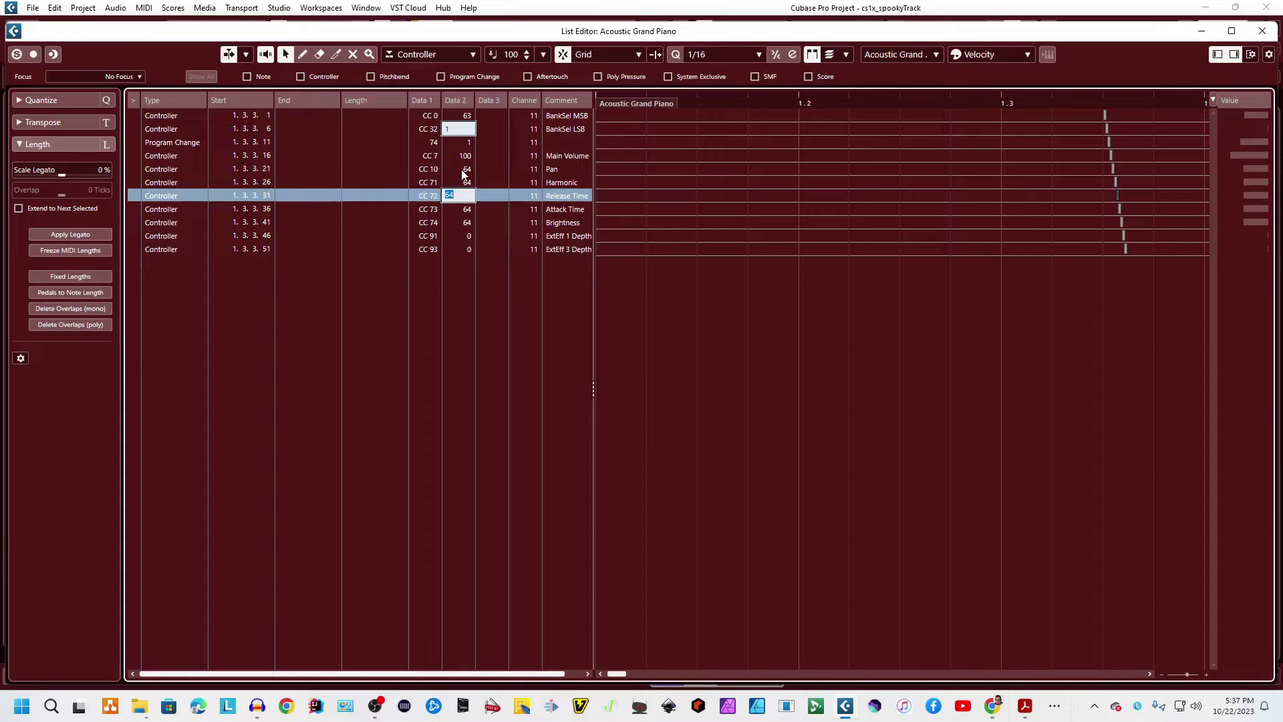
{"action": "type", "text": "80"}
{"action": "key", "text": "Return"}
{"action": "double_click", "coordinate": [467, 195]}
{"action": "type", "text": "100"}
{"action": "key", "text": "Return"}
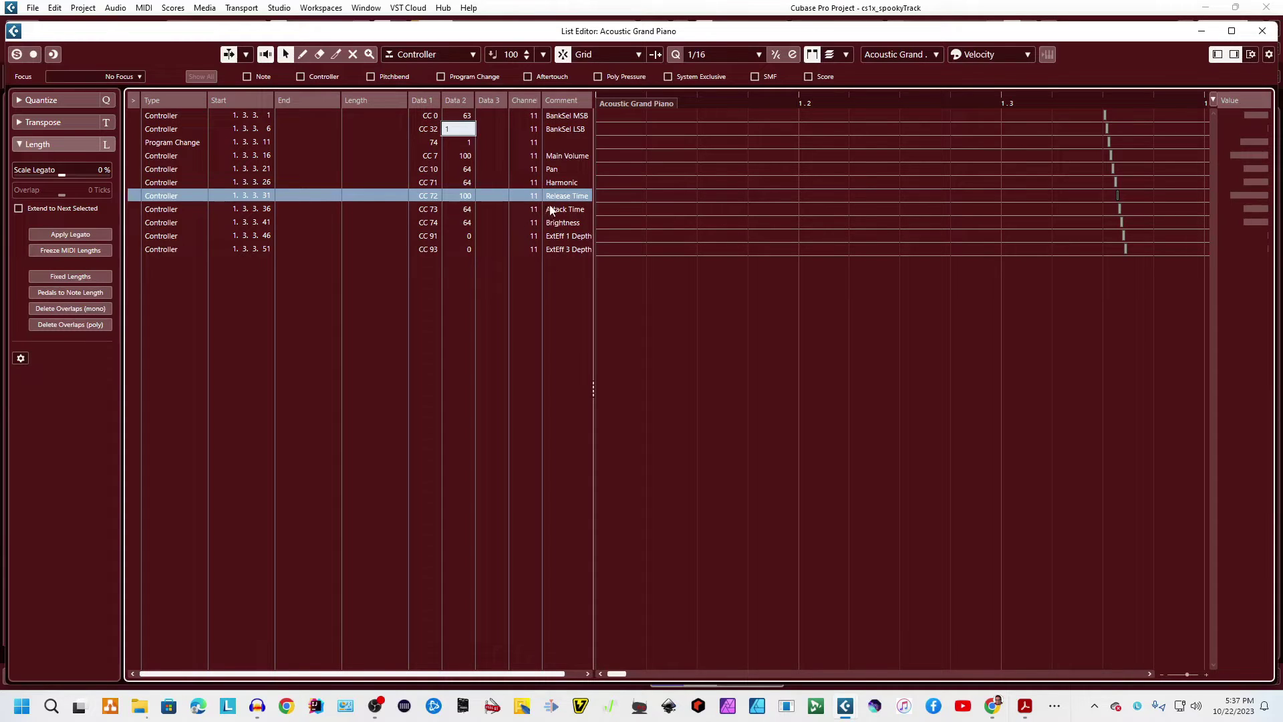
- Enter the Attack Time value, correcting it toward 79
{"action": "left_click", "coordinate": [469, 210]}
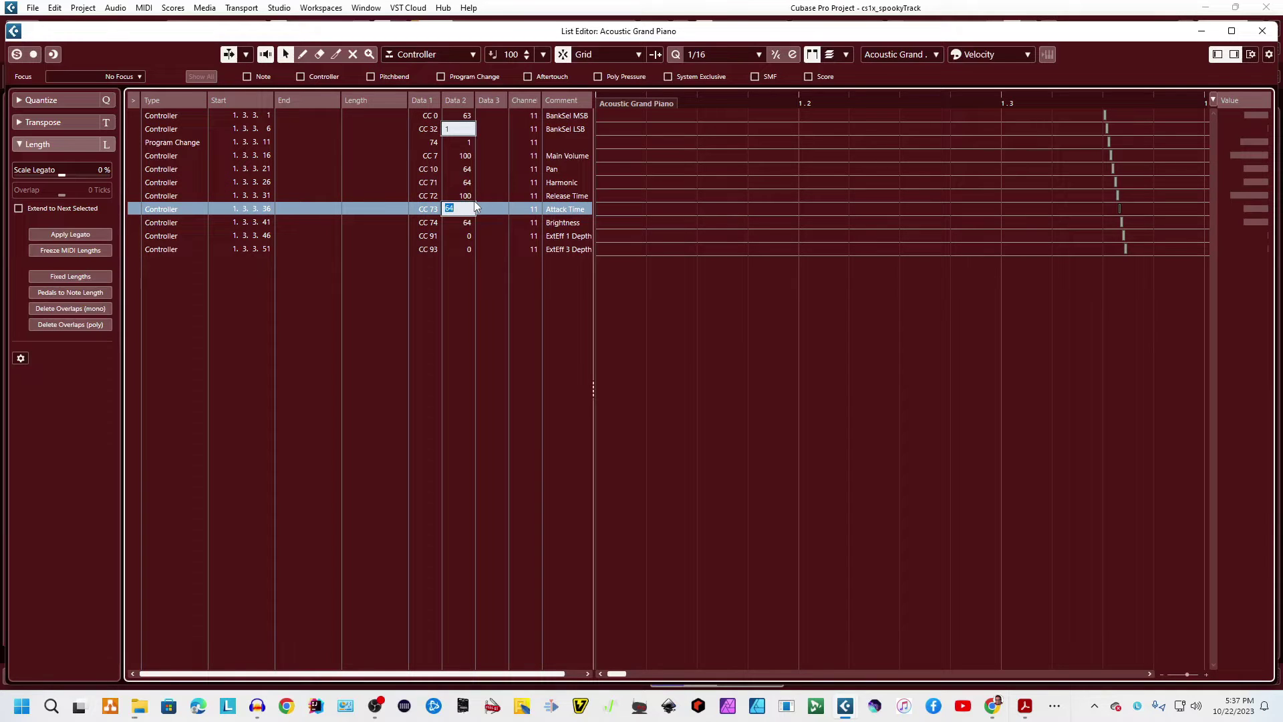
{"action": "type", "text": "0"}
{"action": "key", "text": "BackSpace"}
{"action": "type", "text": "29"}
{"action": "key", "text": "BackSpace"}
{"action": "type", "text": "79"}
- Step through the Harmonic and Pan events and set Brightness to 20
{"action": "left_click", "coordinate": [465, 182]}
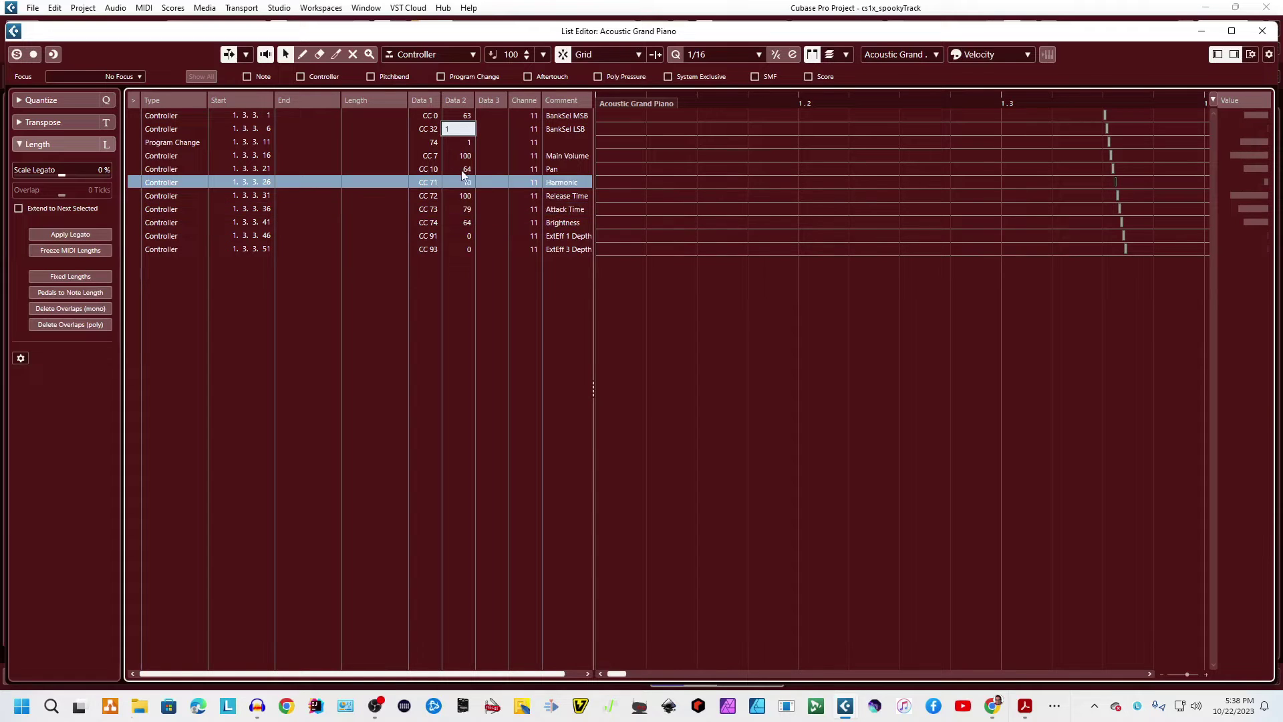
{"action": "left_click", "coordinate": [467, 168]}
{"action": "left_click", "coordinate": [466, 222]}
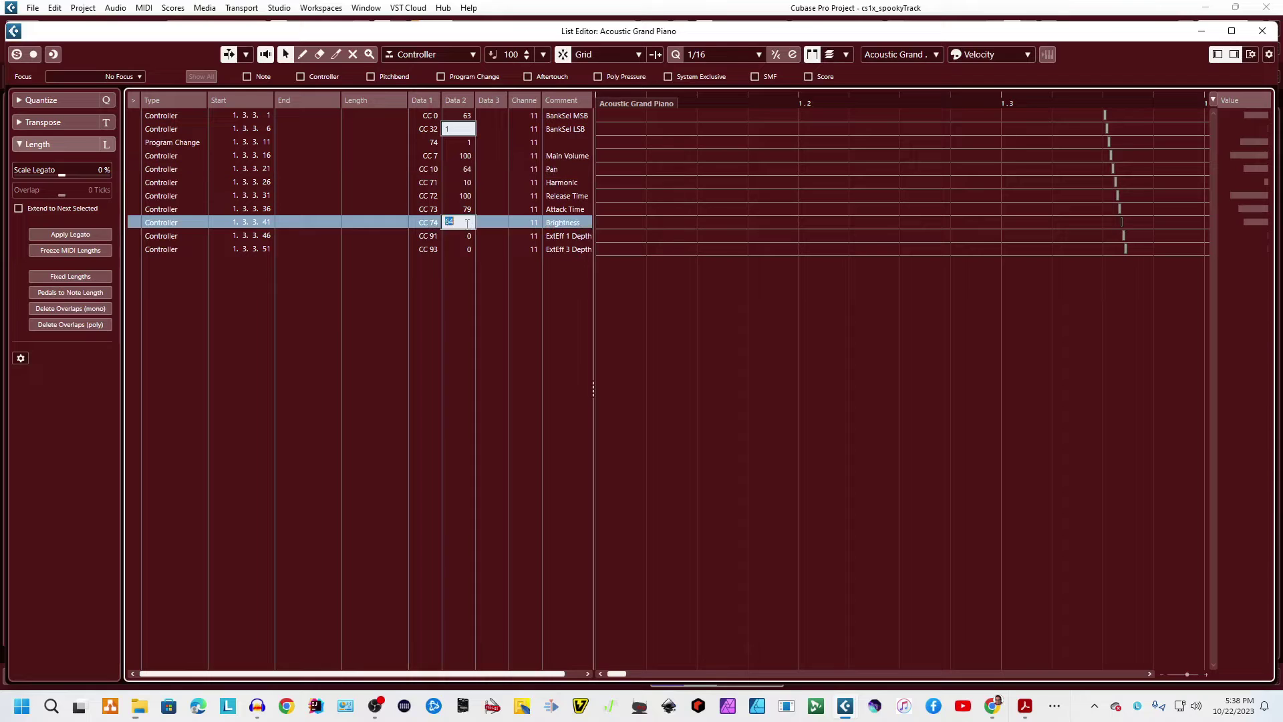
{"action": "type", "text": "20"}
{"action": "key", "text": "Return"}
- Set ExtEff 1 Depth to 80, then 120, and type 10 into ExtEff 3 Depth
{"action": "left_click", "coordinate": [470, 236]}
{"action": "left_click", "coordinate": [471, 236]}
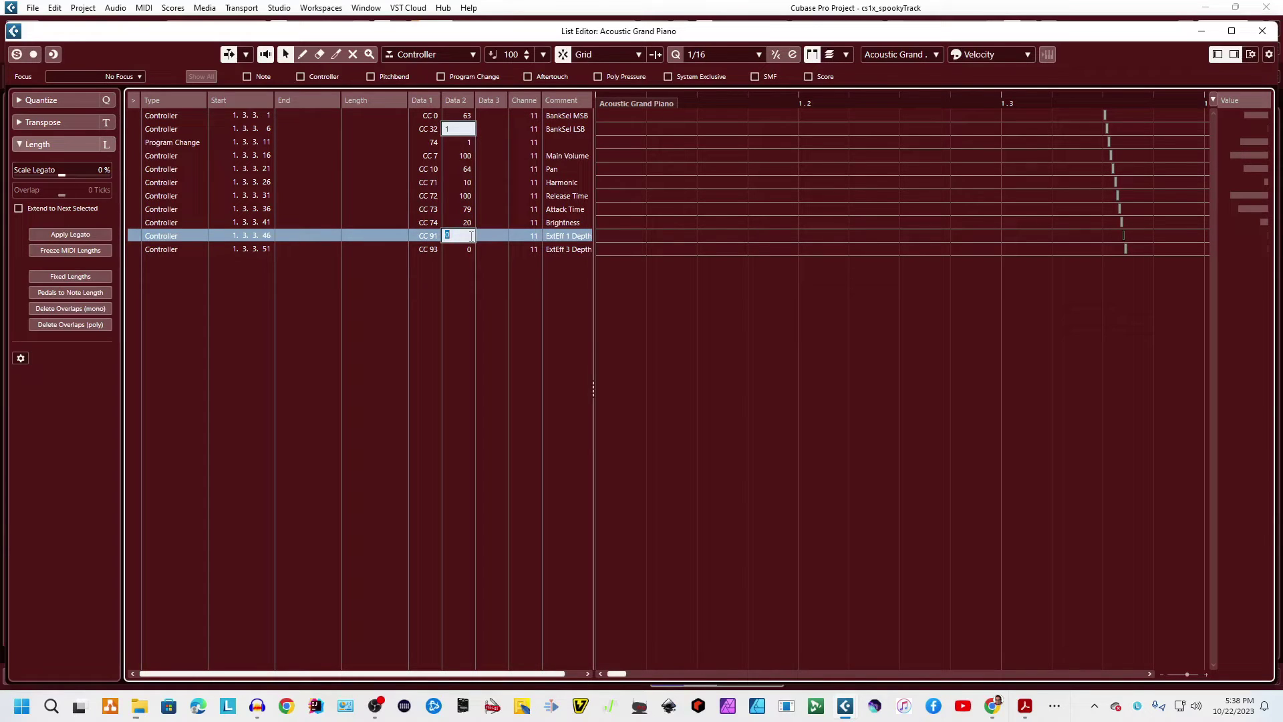
{"action": "type", "text": "80"}
{"action": "key", "text": "Return"}
{"action": "double_click", "coordinate": [471, 236]}
{"action": "type", "text": "120"}
{"action": "double_click", "coordinate": [469, 250]}
{"action": "type", "text": "10"}
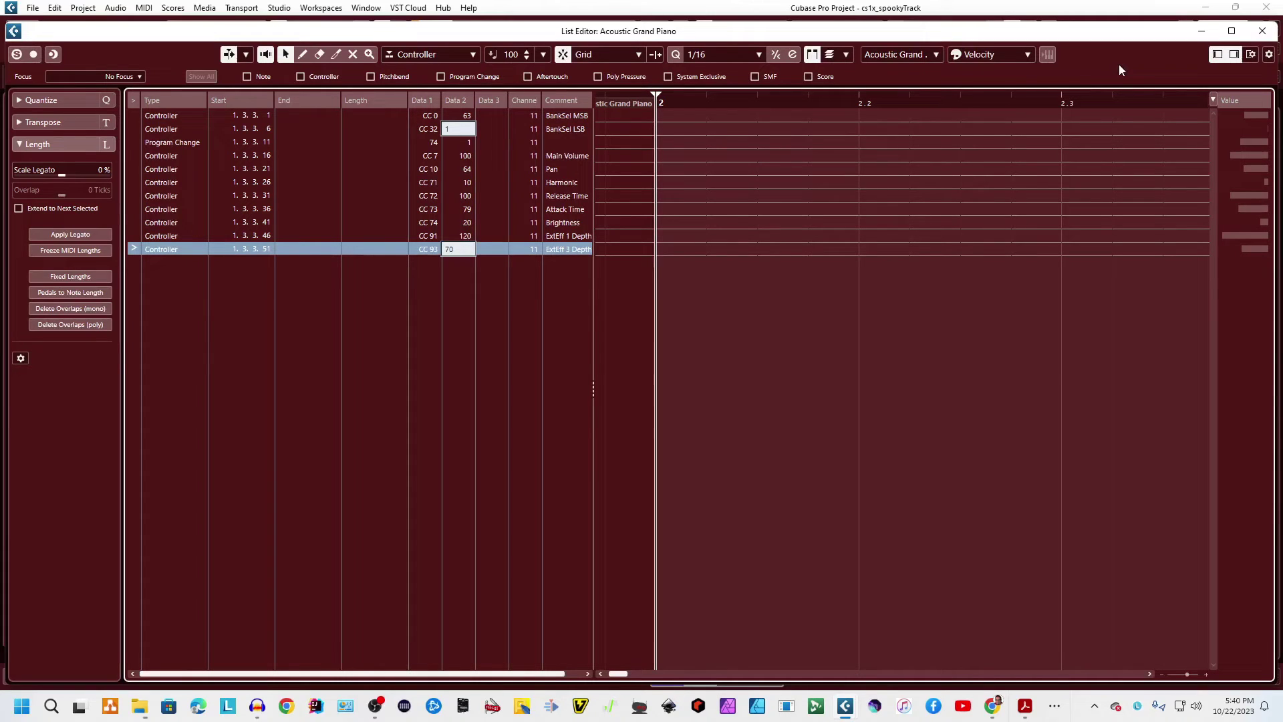
- Close the List Editor, scroll to the SysEx Data track and show its part in the Lower Zone
{"action": "left_click", "coordinate": [1261, 31]}
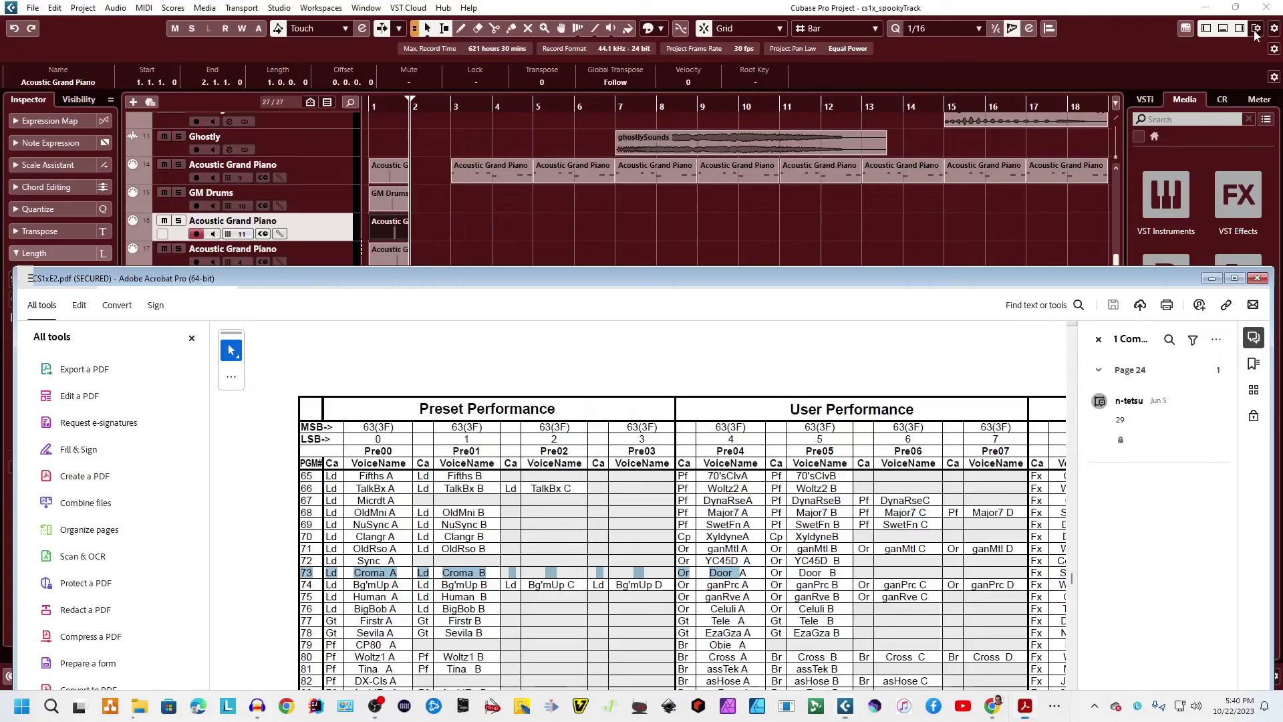
{"action": "left_click", "coordinate": [1059, 221]}
{"action": "scroll", "coordinate": [862, 275], "scroll_direction": "down", "scroll_amount": 1}
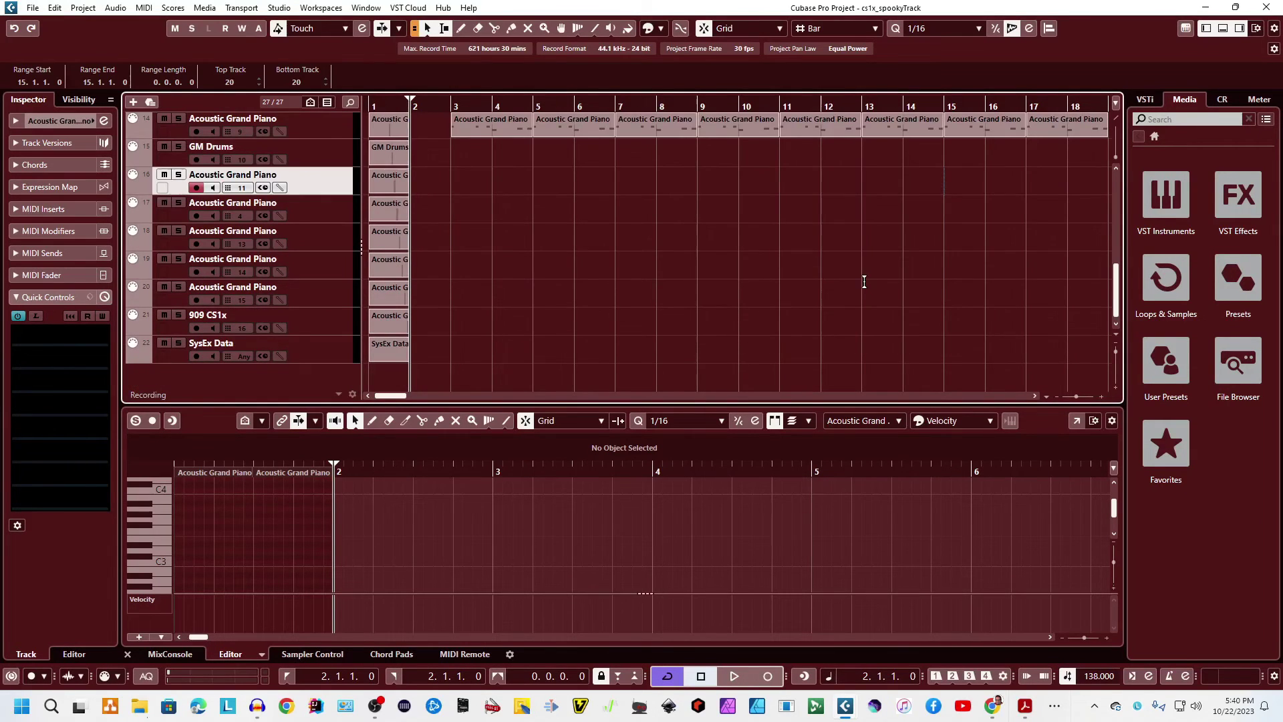
{"action": "scroll", "coordinate": [867, 285], "scroll_direction": "up", "scroll_amount": 6}
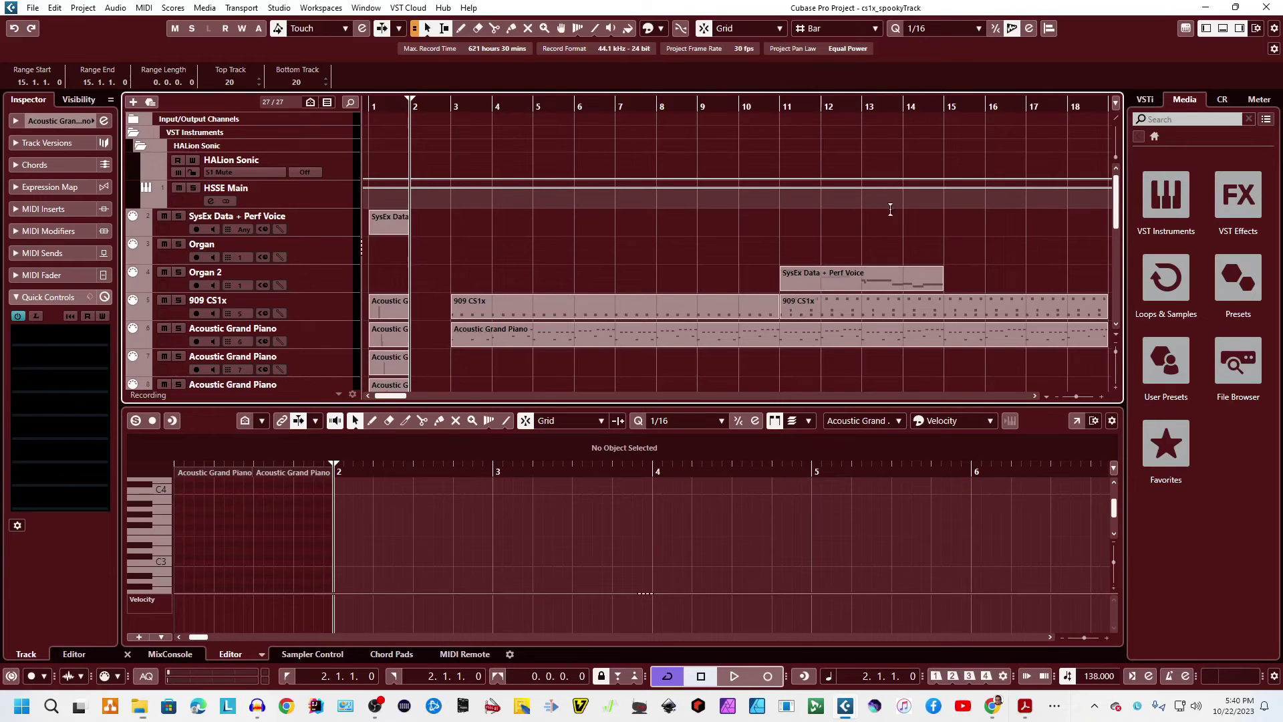
{"action": "scroll", "coordinate": [882, 225], "scroll_direction": "down", "scroll_amount": 8}
{"action": "scroll", "coordinate": [881, 228], "scroll_direction": "down", "scroll_amount": 2}
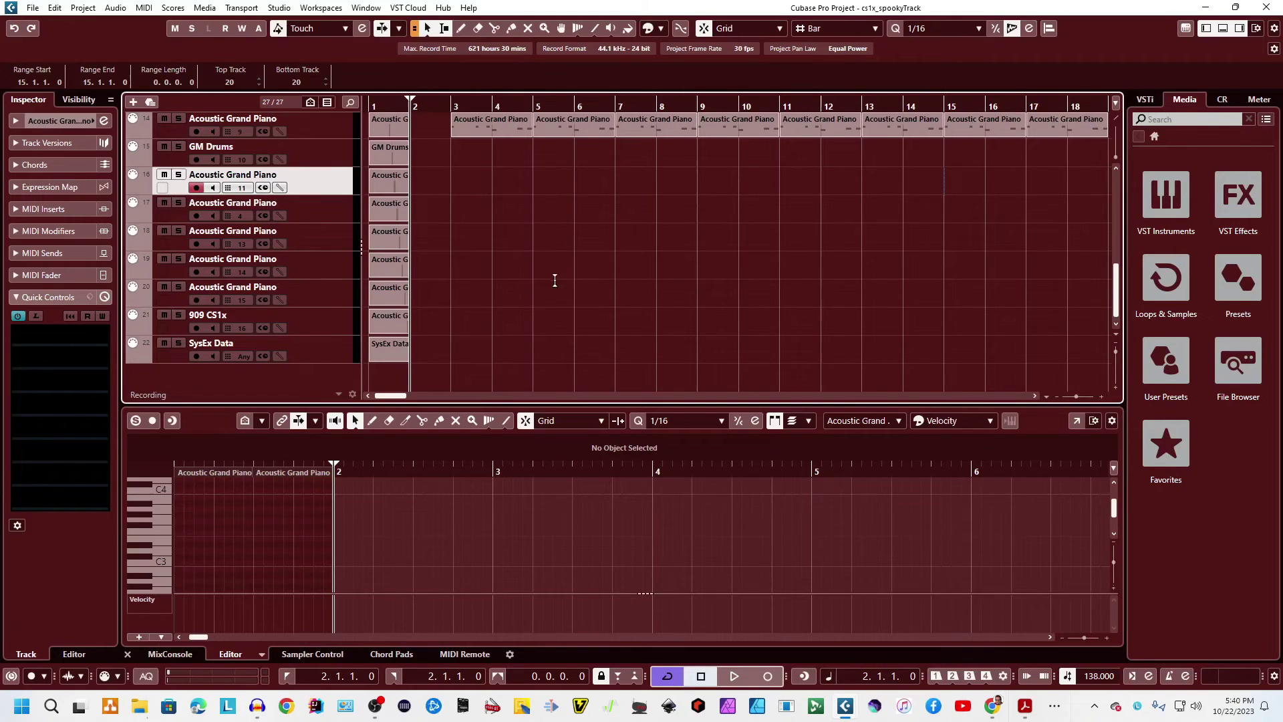
{"action": "left_click", "coordinate": [389, 348]}
{"action": "left_click", "coordinate": [377, 320]}
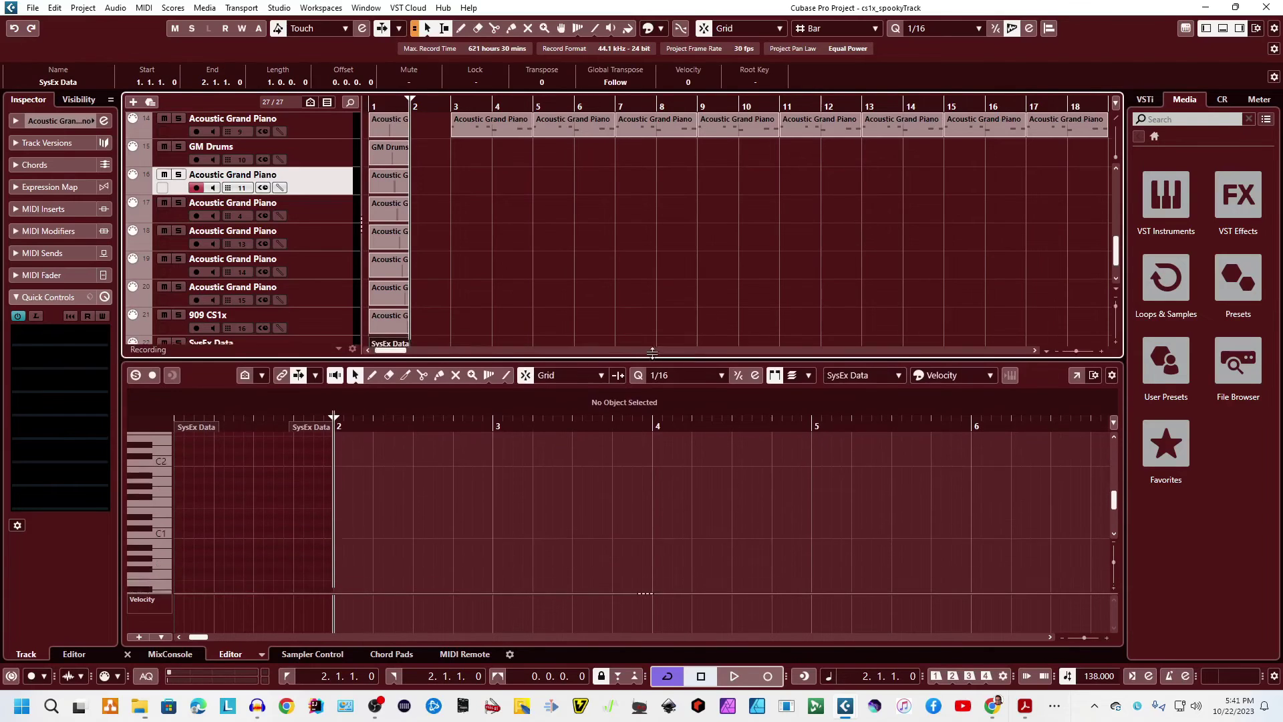
{"action": "scroll", "coordinate": [539, 564], "scroll_direction": "up", "scroll_amount": 10}
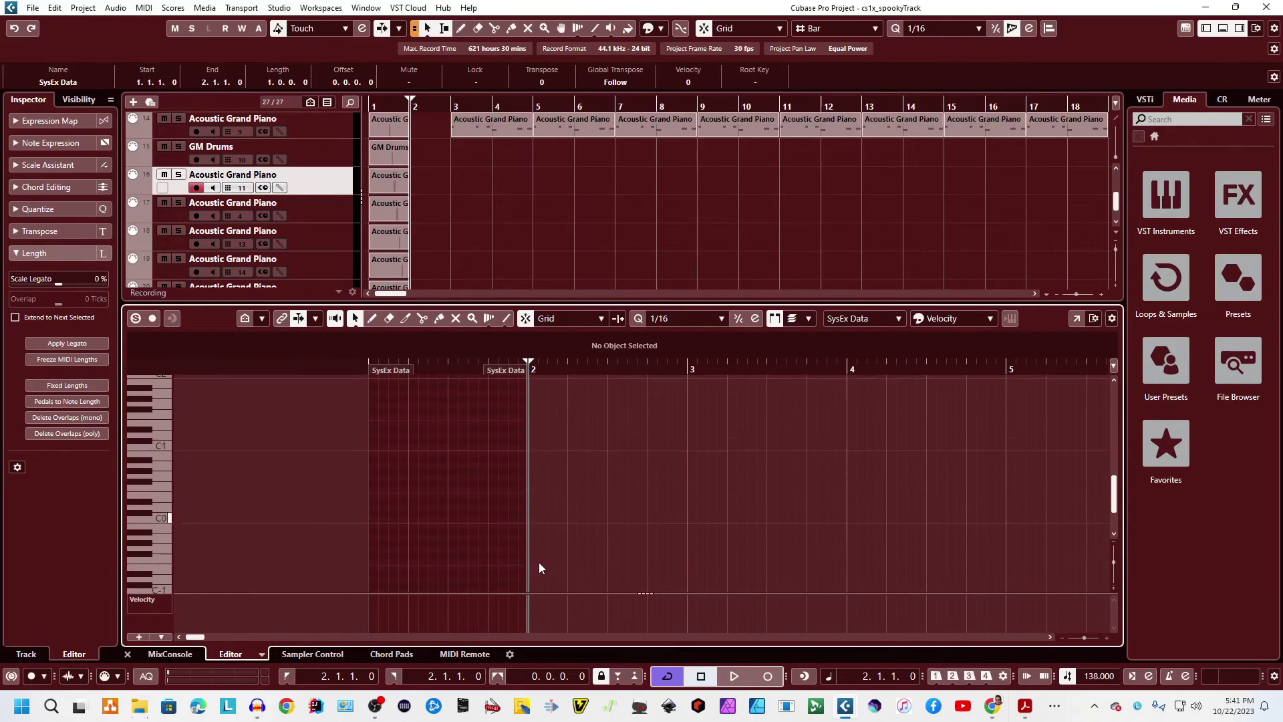
{"action": "scroll", "coordinate": [539, 563], "scroll_direction": "down", "scroll_amount": 2}
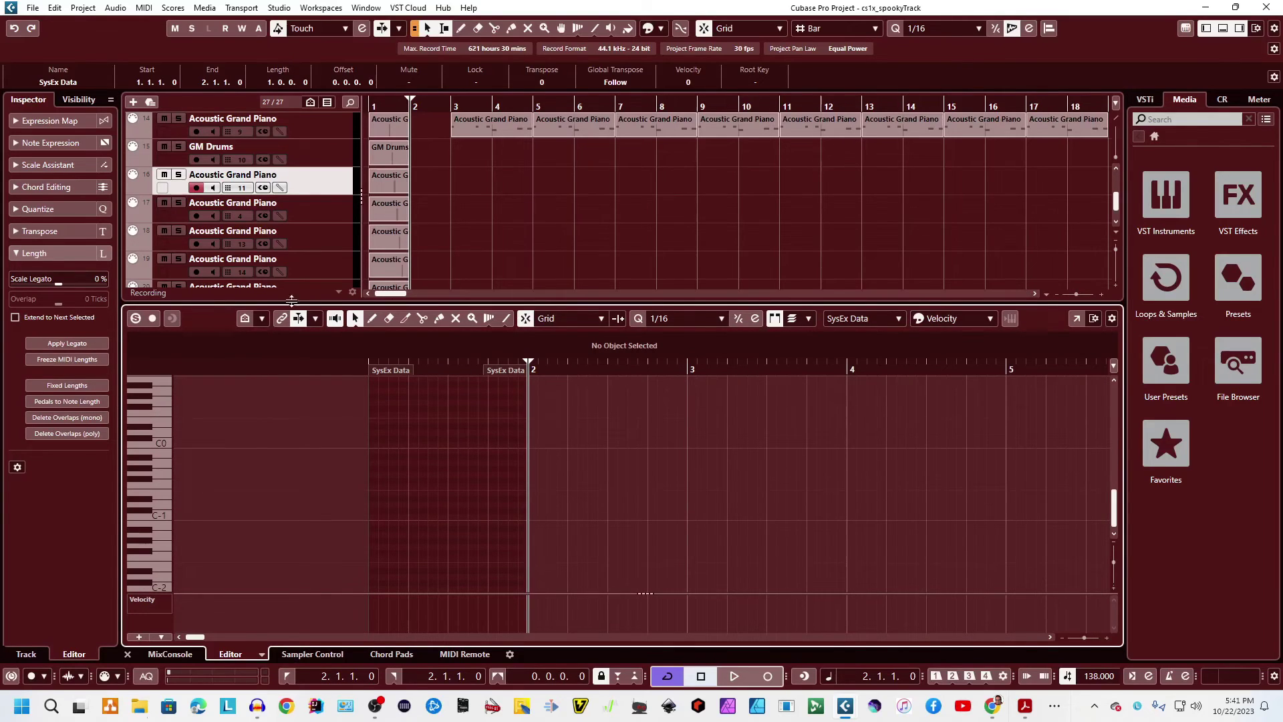
{"action": "scroll", "coordinate": [404, 239], "scroll_direction": "down", "scroll_amount": 3}
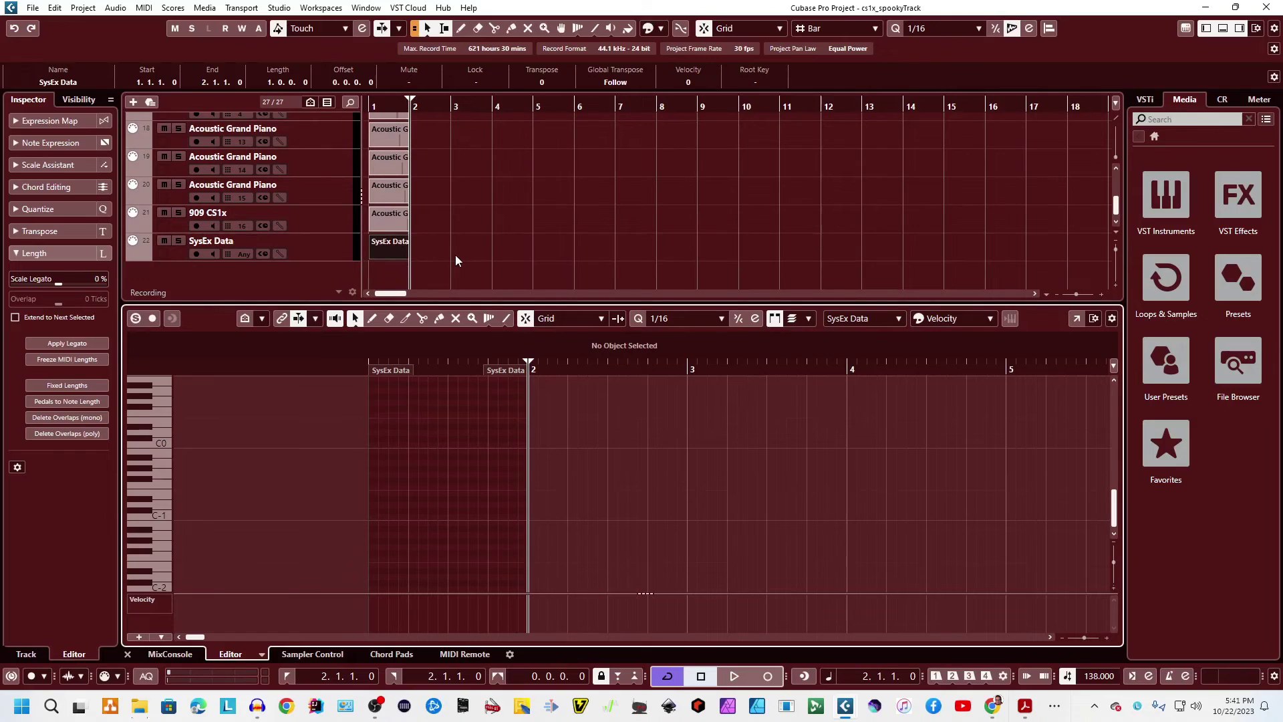